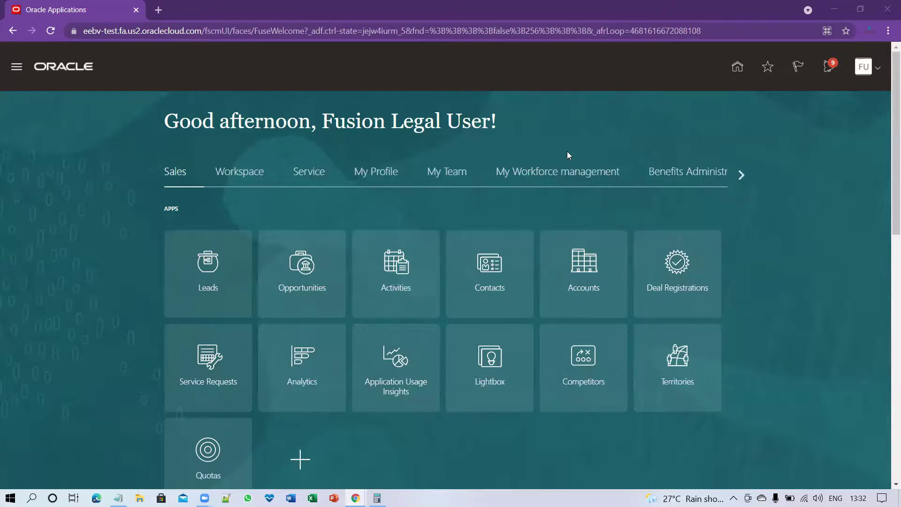
- Open Setup and Maintenance and bring up its task search page
click(869, 68)
click(678, 238)
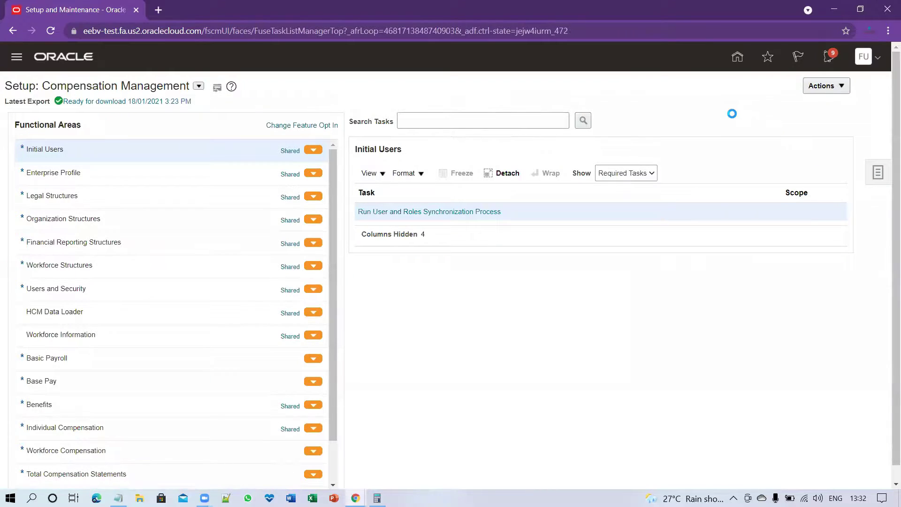
click(774, 177)
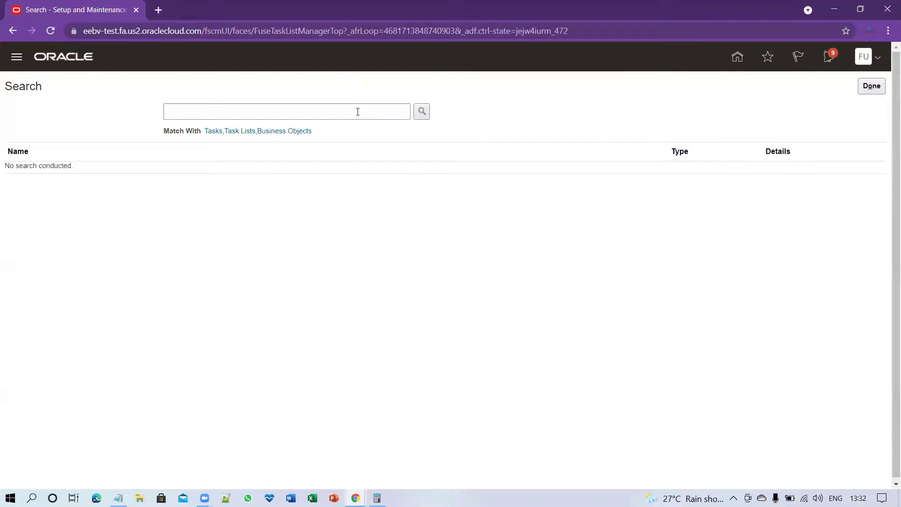
- Search the setup tasks for Manage%Orchestration%Process%Defin% and open the Manage Orchestration Process Definitions task
click(358, 112)
text(Manage%Pro)
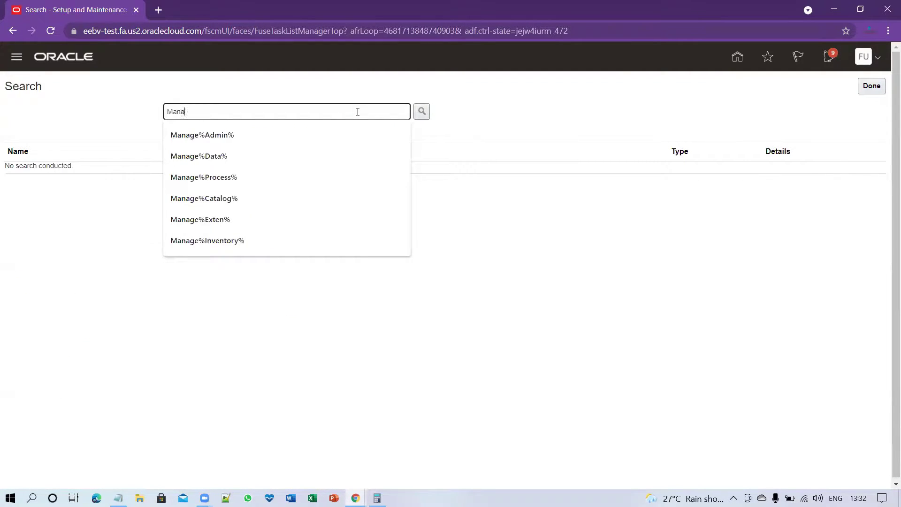
key(BackSpace)
key(BackSpace)
key(BackSpace)
key(BackSpace)
text(Orchestr)
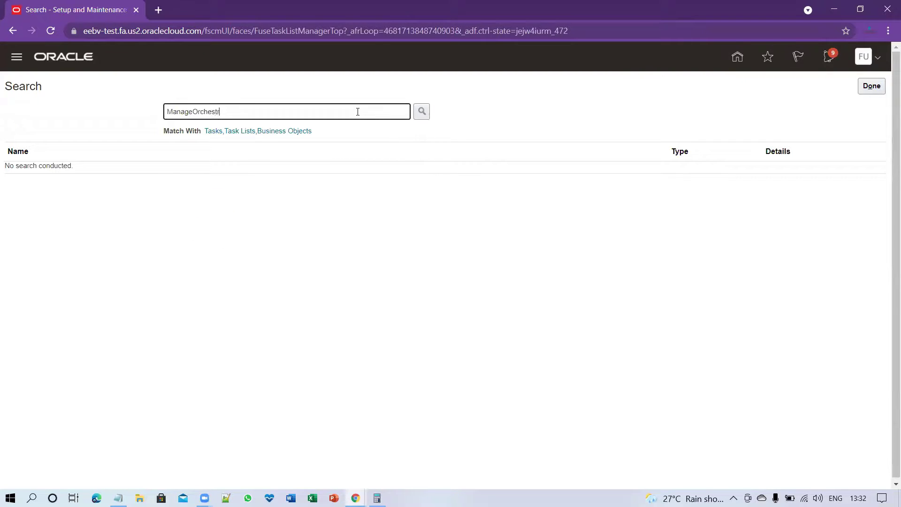
text(ation%Process%Defin%)
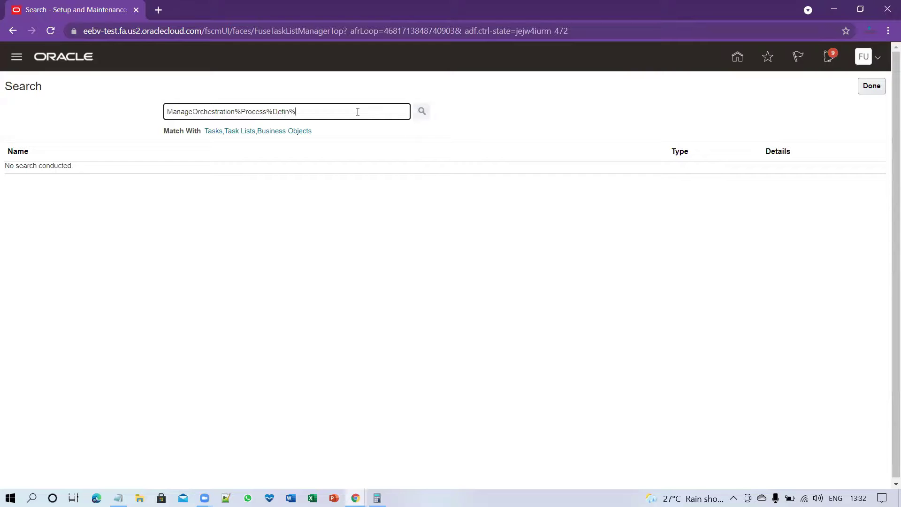
key(Return)
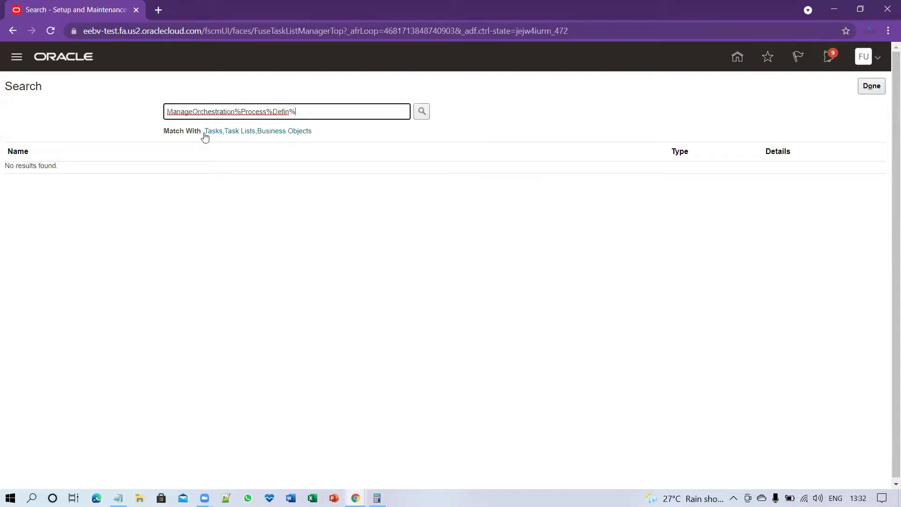
click(194, 111)
text(%)
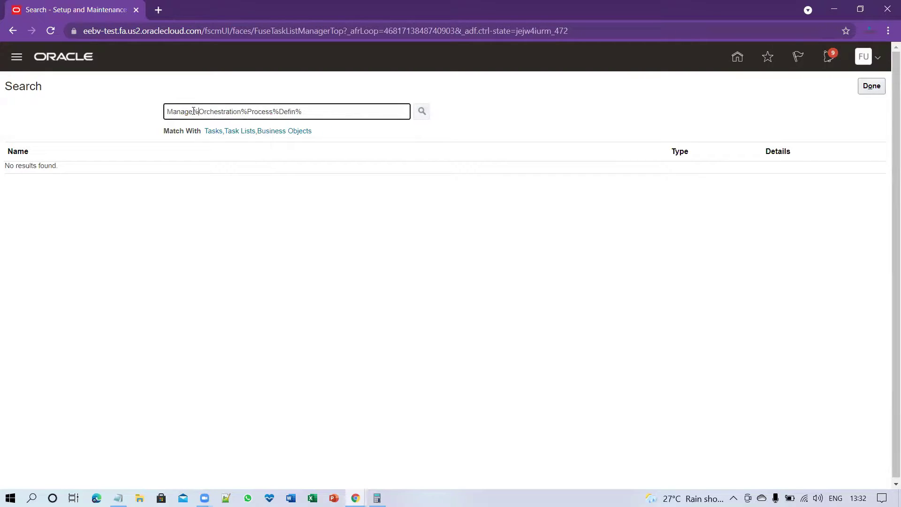
key(Return)
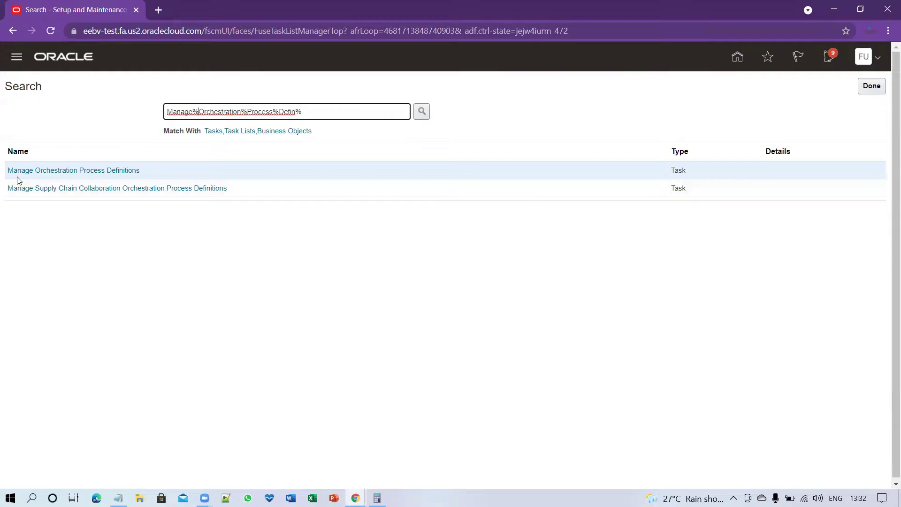
click(95, 172)
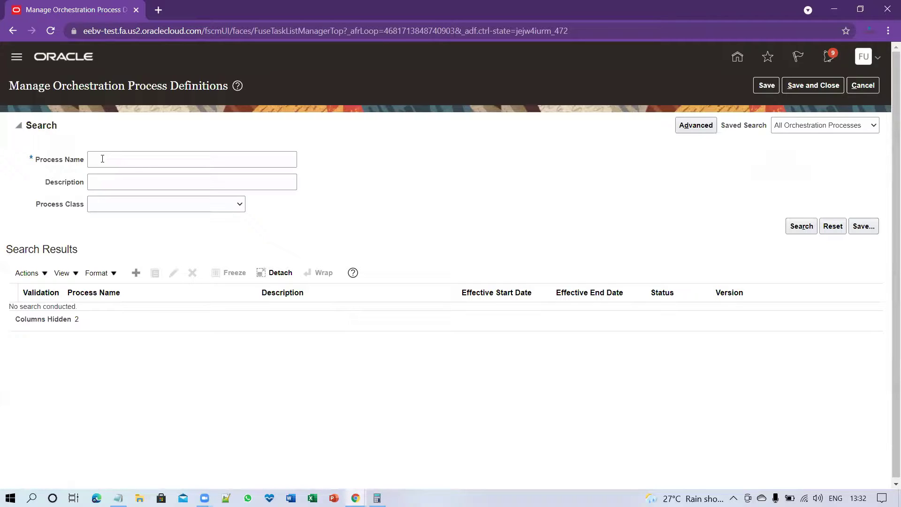
- Search for orchestration processes named DOO% and duplicate DOO_OrderFulfillmentGenericProcess
click(179, 155)
text(DOO%)
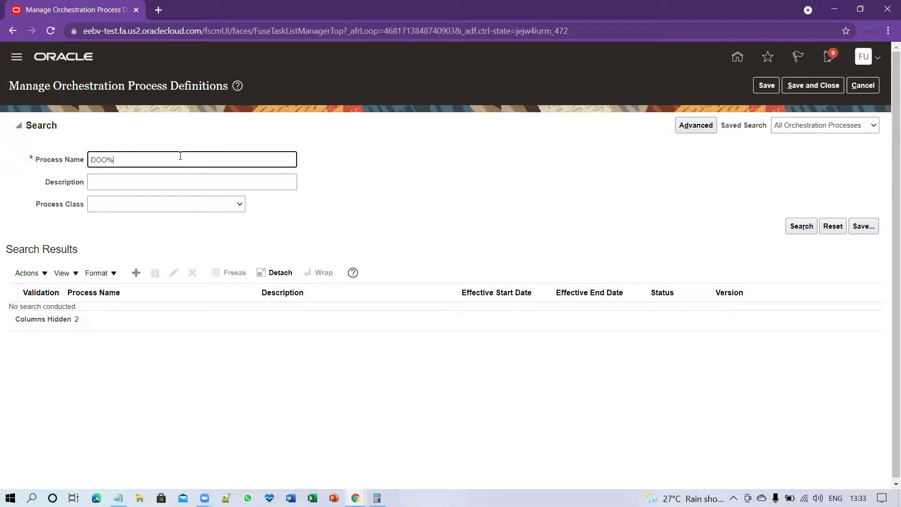
key(Return)
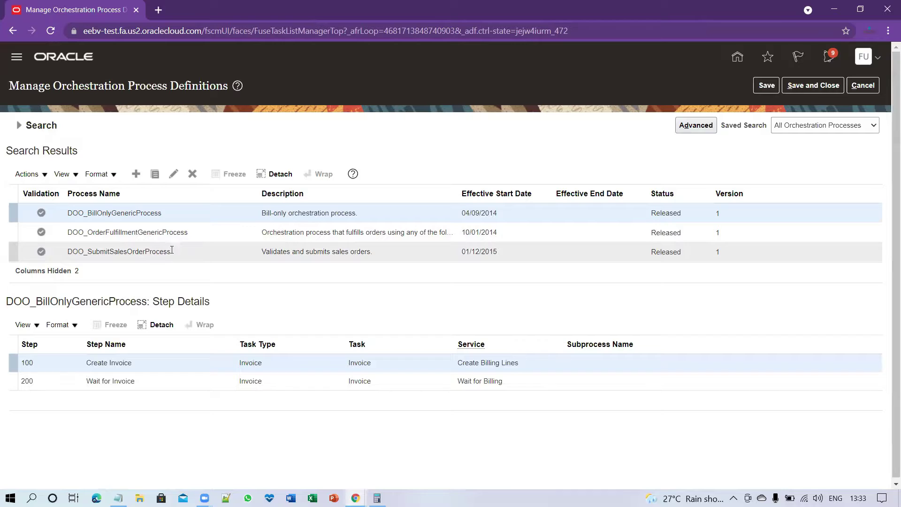
click(211, 234)
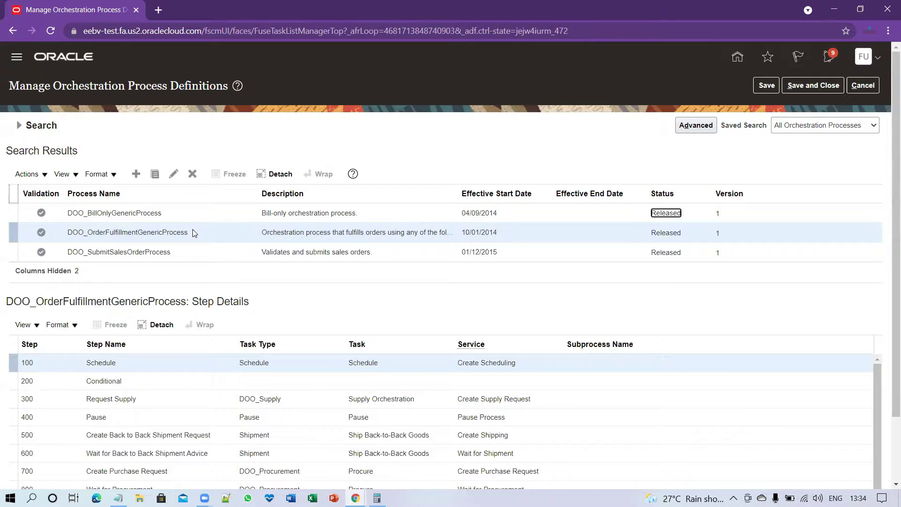
click(155, 175)
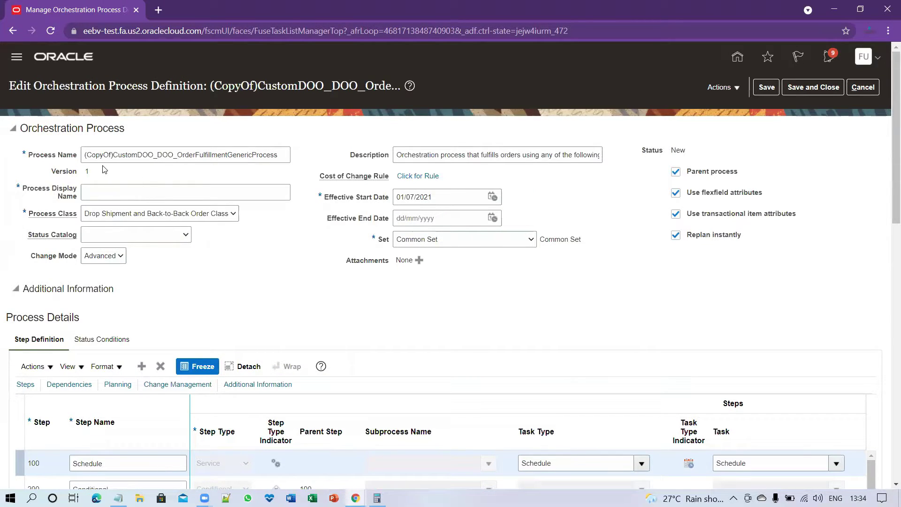
- Rename the copied process as CustomDOO_DOO_OrderFulfillmentGenericProcesswithoutInvoice, removing the (CopyOf) prefix
click(113, 155)
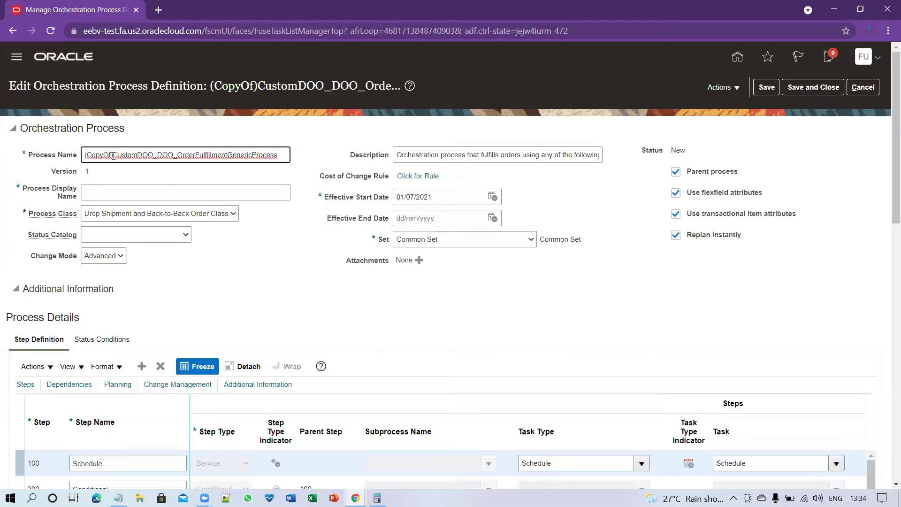
key(BackSpace)
key(BackSpace)
key(BackSpace)
key(BackSpace)
key(BackSpace)
key(BackSpace)
key(BackSpace)
key(BackSpace)
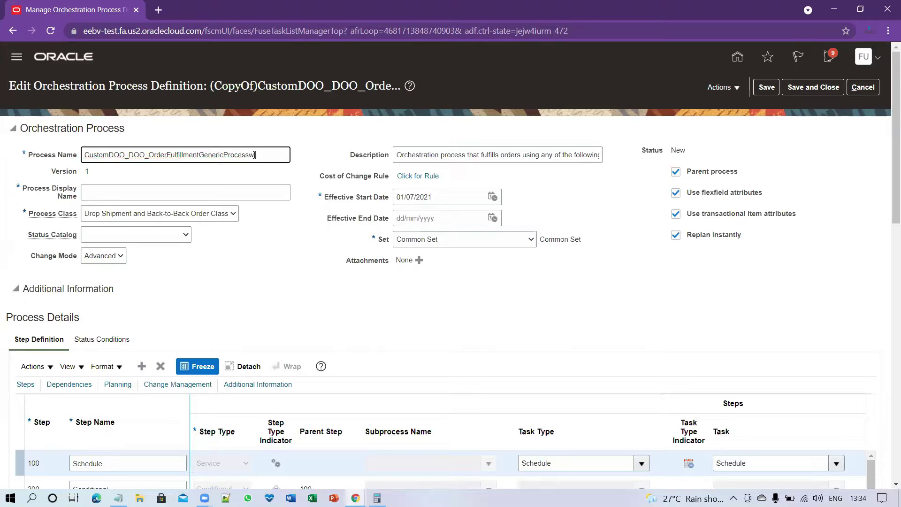
text(withoutInvoice)
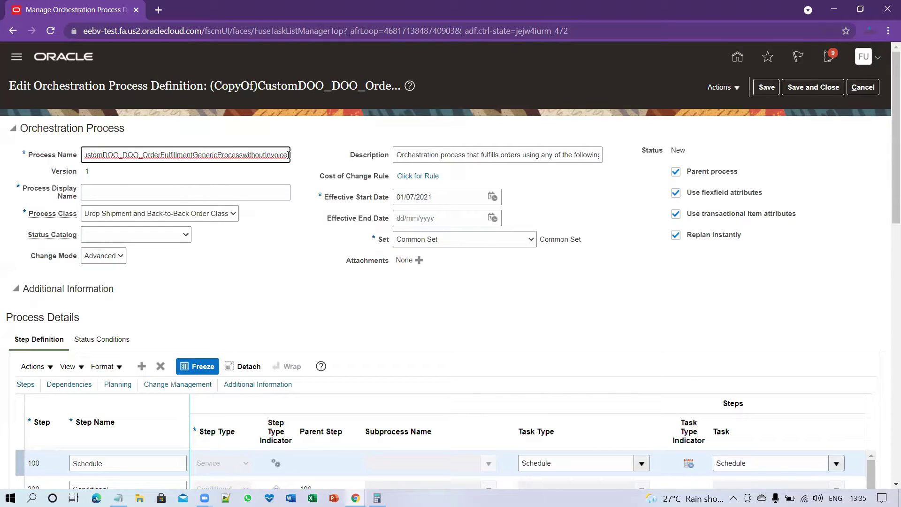
- Copy the process name into the process display name and save the definition
drag(290, 153, 7, 150)
key(ctrl+c)
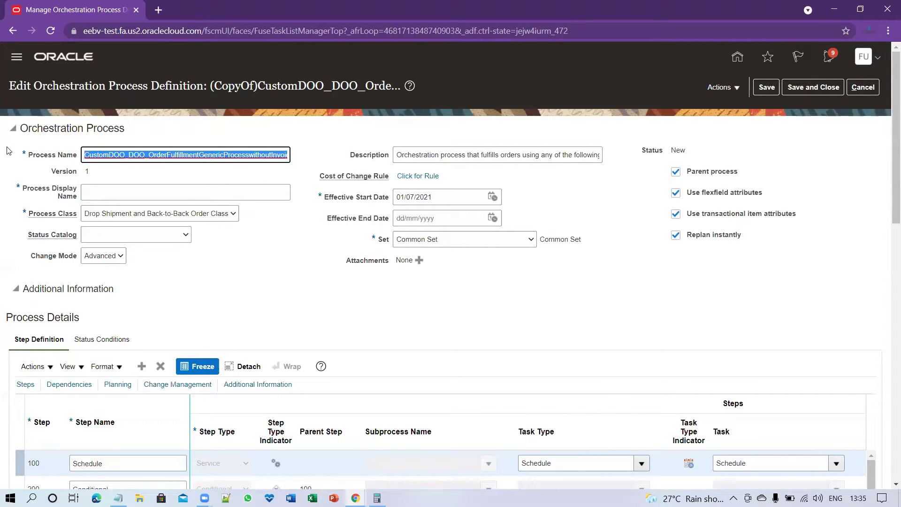
click(109, 190)
key(ctrl+v)
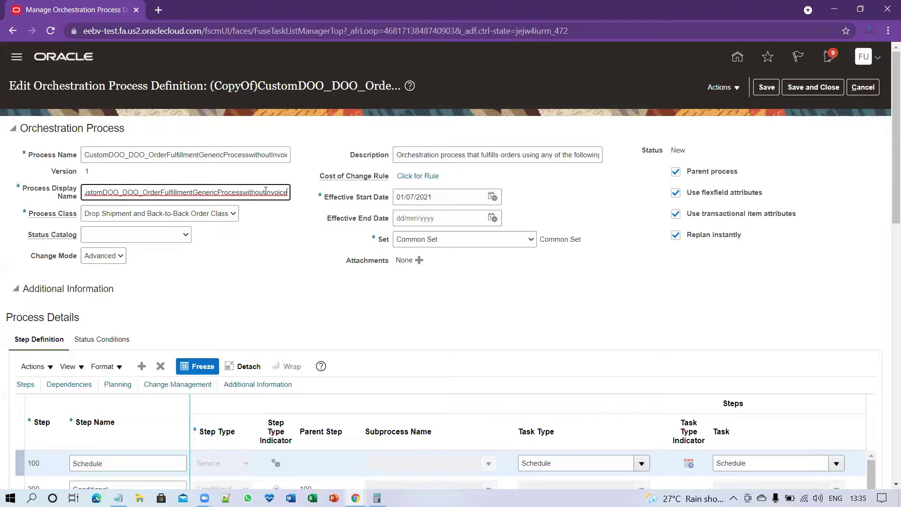
drag(266, 191, 69, 191)
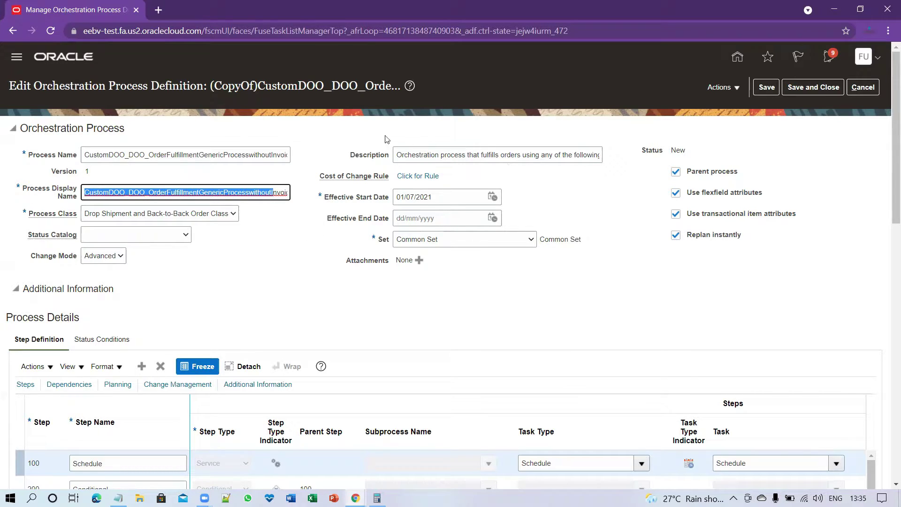
click(765, 91)
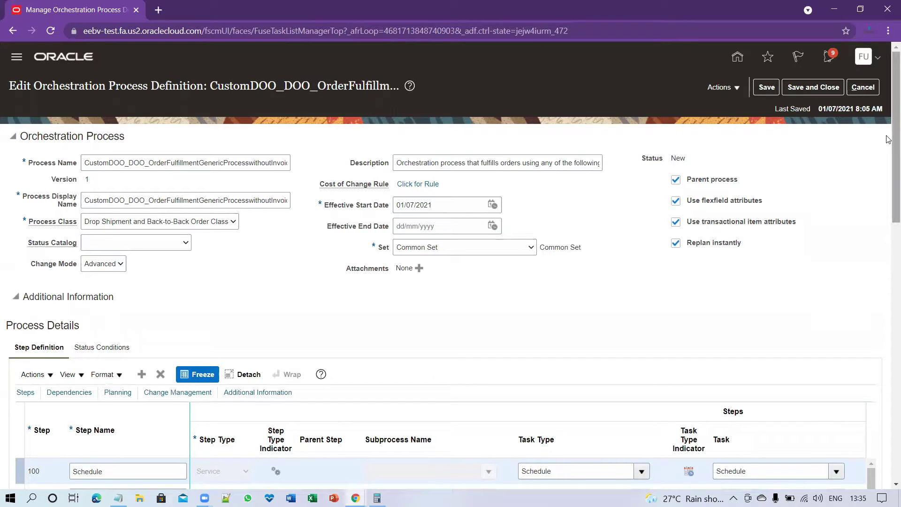
- Delete the Create Invoice and Wait for Invoice steps from the process's step definition
drag(889, 139, 886, 251)
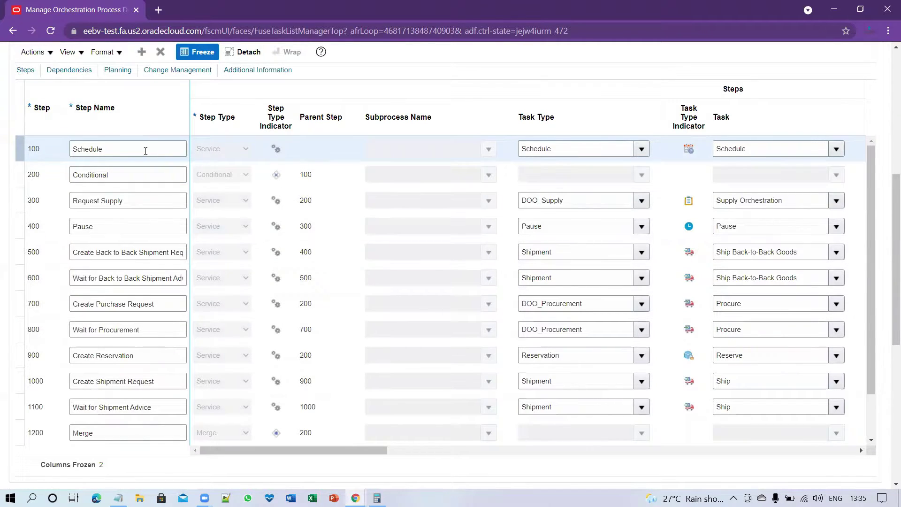
scroll(141, 127, up, 3)
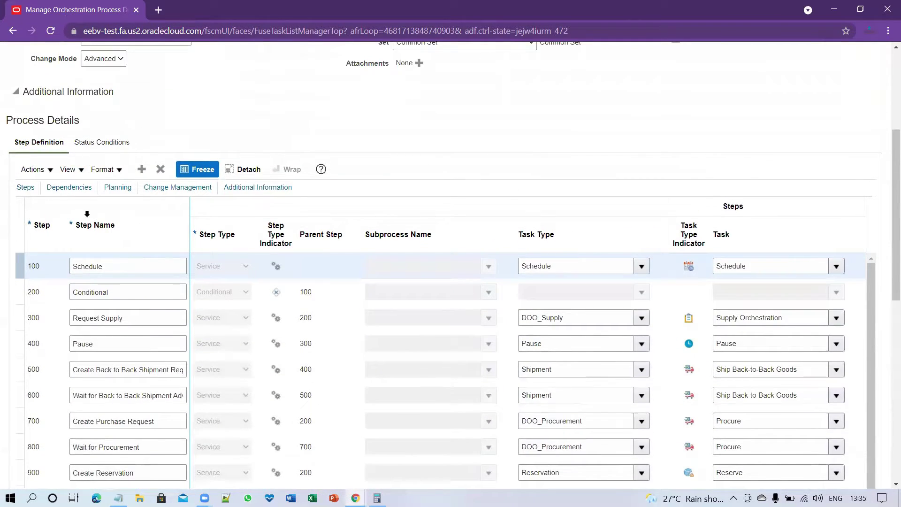
scroll(119, 267, down, 5)
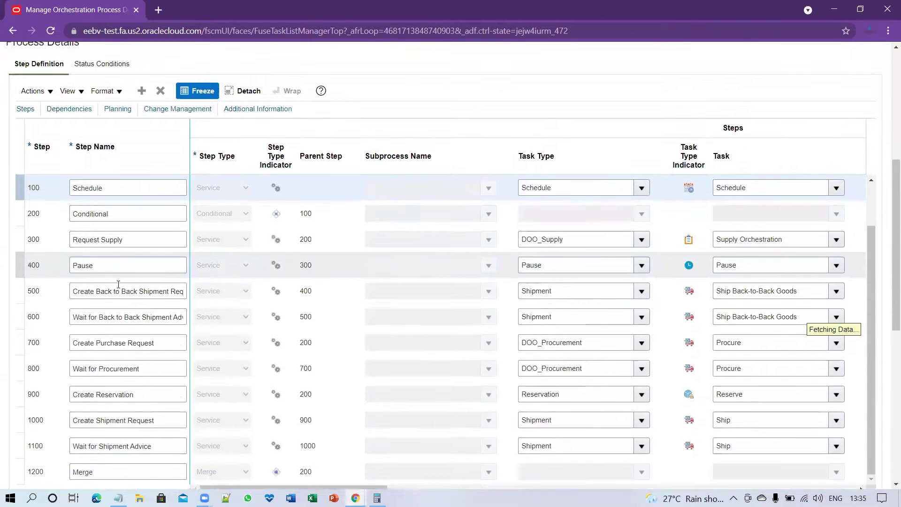
scroll(118, 294, down, 2)
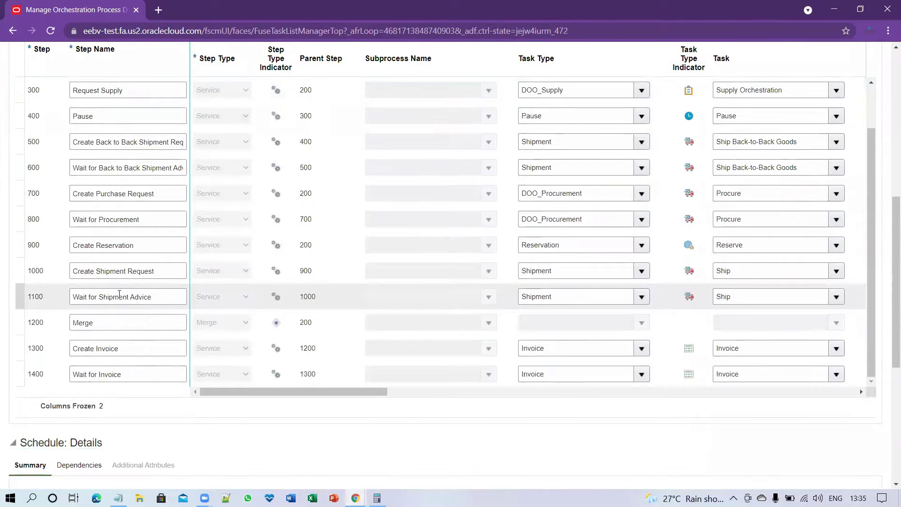
scroll(119, 294, down, 2)
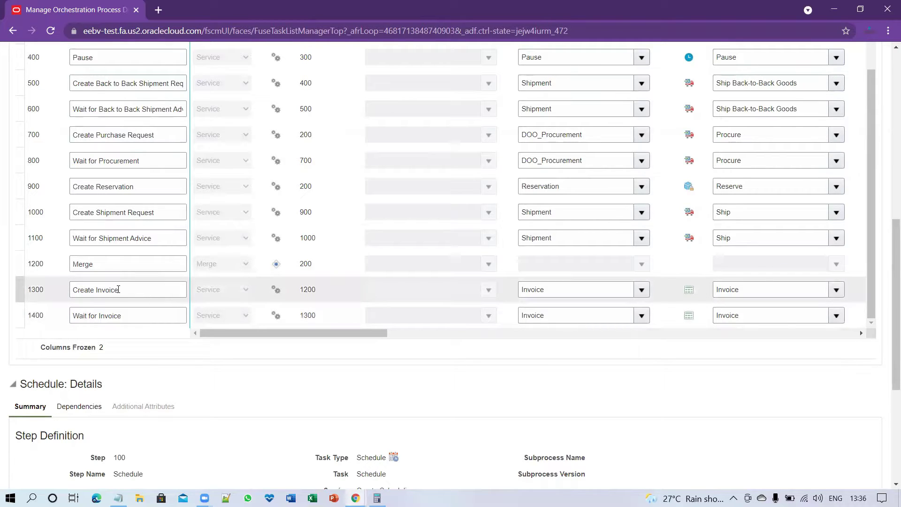
click(131, 285)
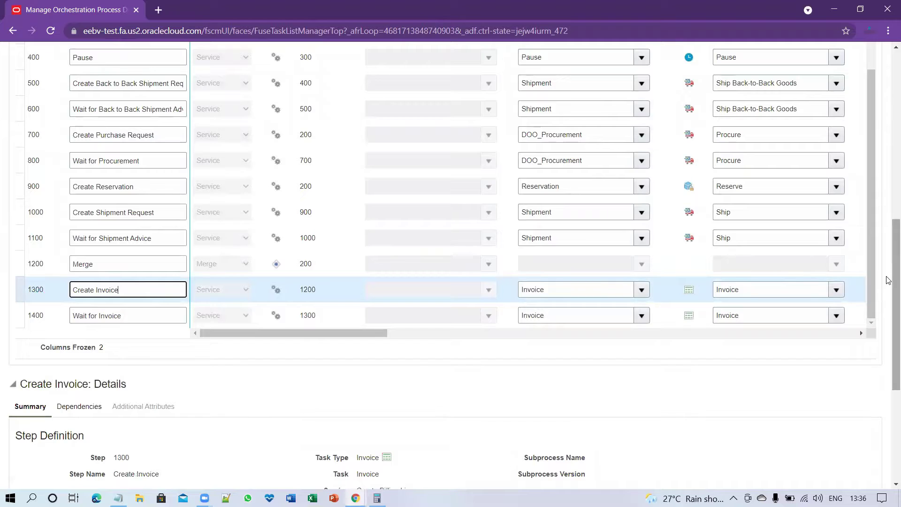
scroll(890, 277, up, 3)
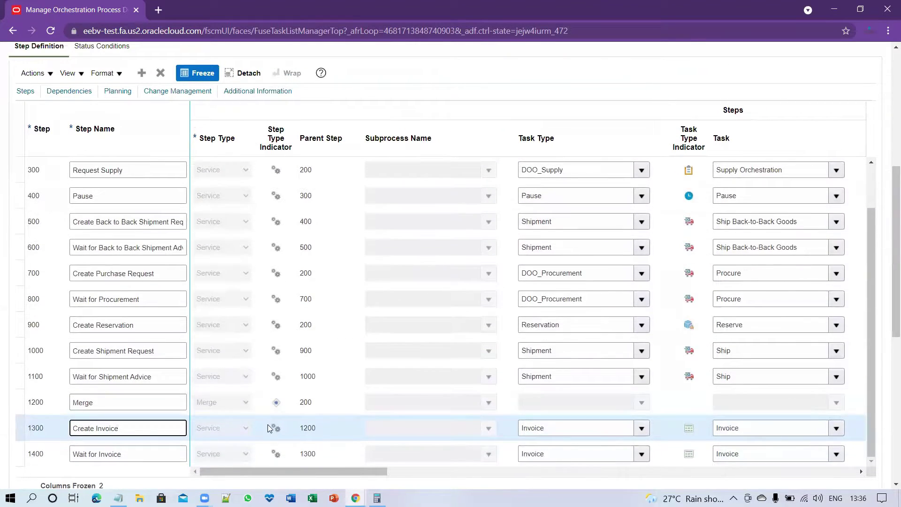
click(162, 74)
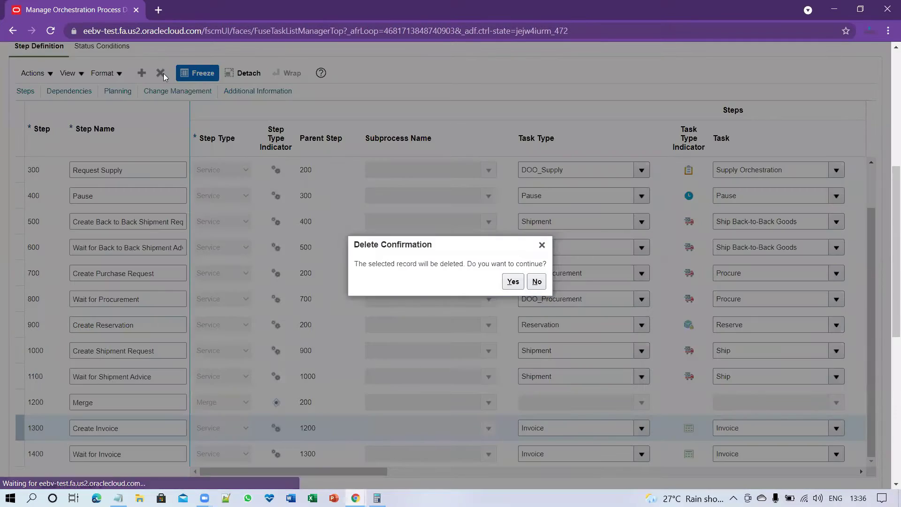
click(513, 282)
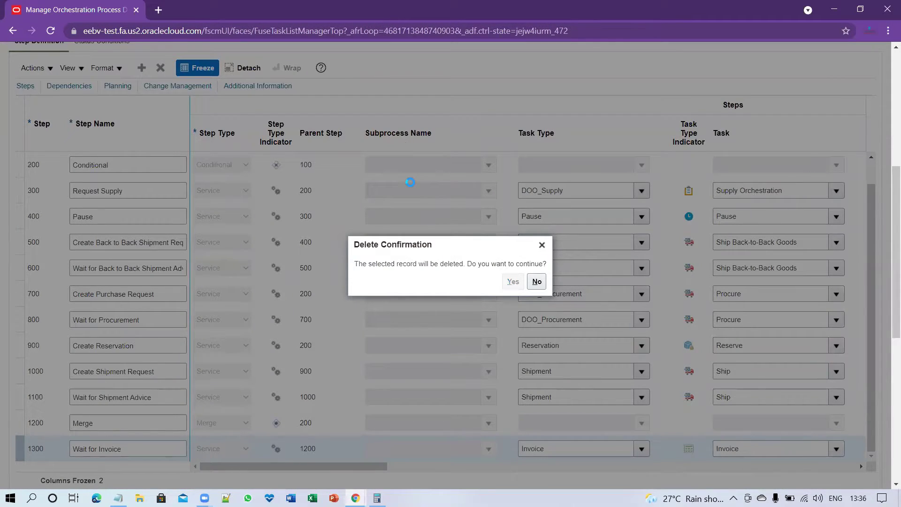
click(513, 282)
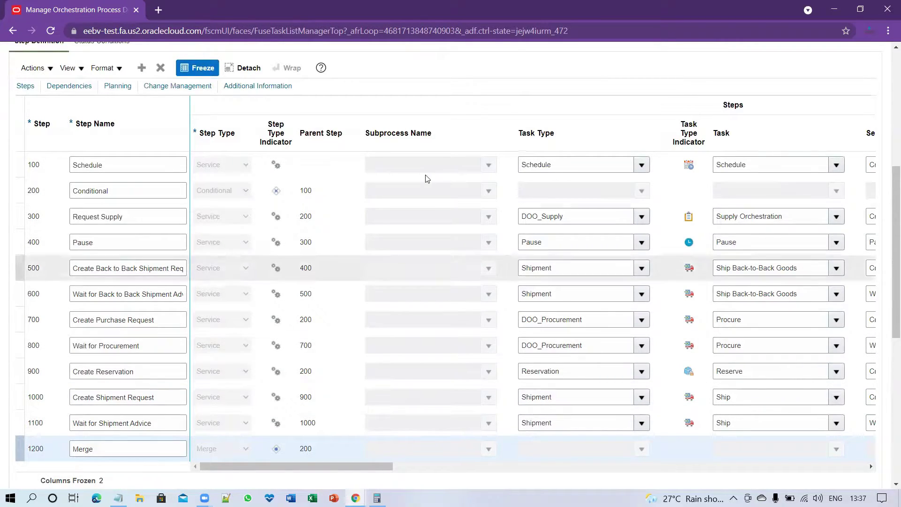
- Open the status conditions in the process details of the orchestration process
scroll(751, 108, up, 3)
scroll(719, 140, up, 5)
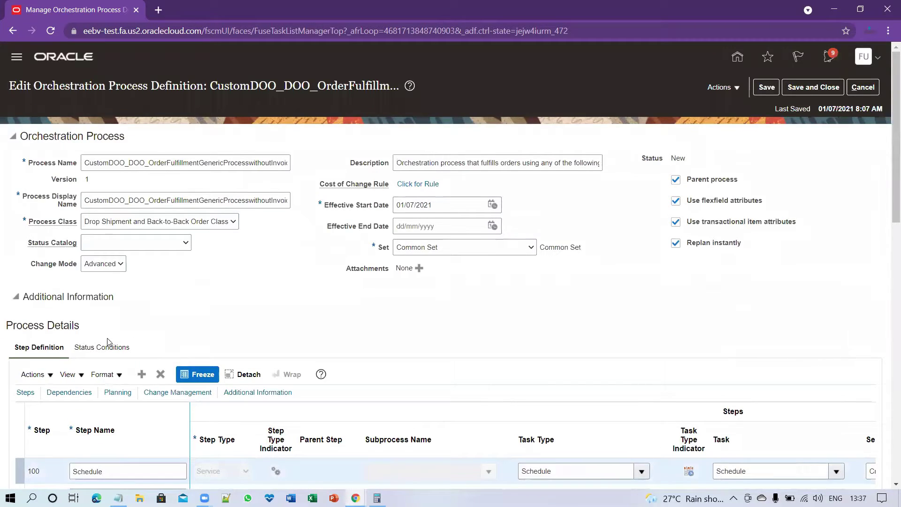
click(111, 349)
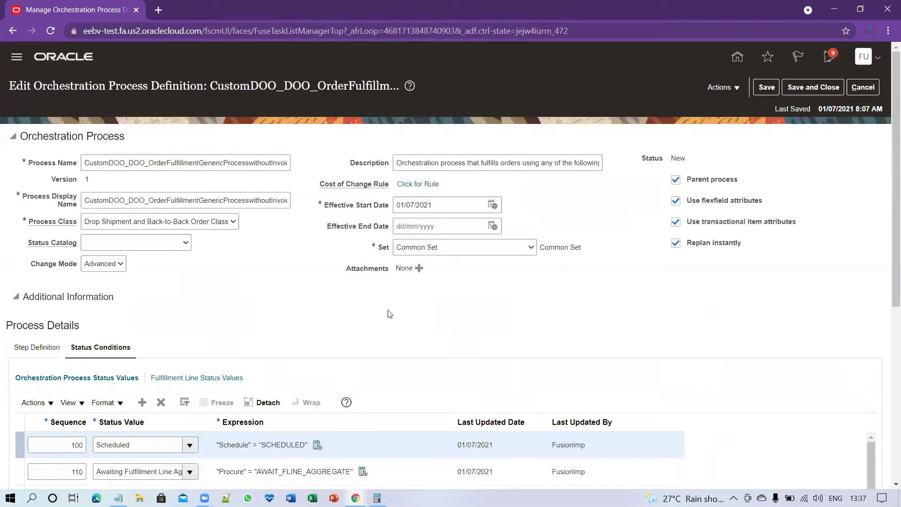
- Delete the Awaiting Billing condition, sequence 1,000, from the orchestration process status values
scroll(592, 292, down, 1)
scroll(592, 292, down, 2)
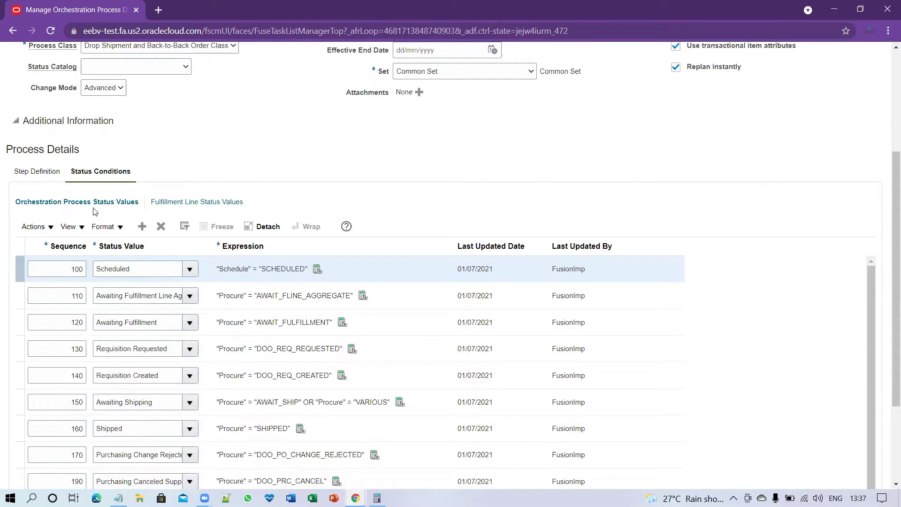
scroll(618, 140, down, 2)
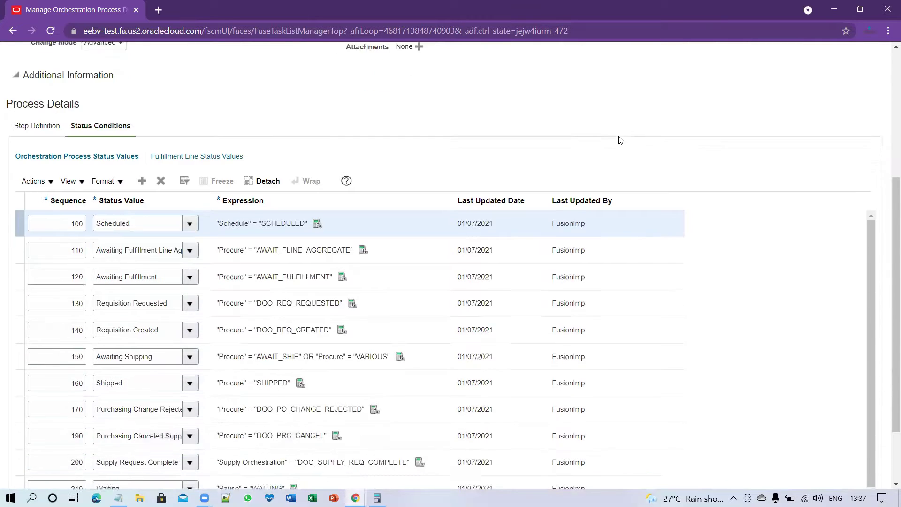
scroll(136, 311, down, 2)
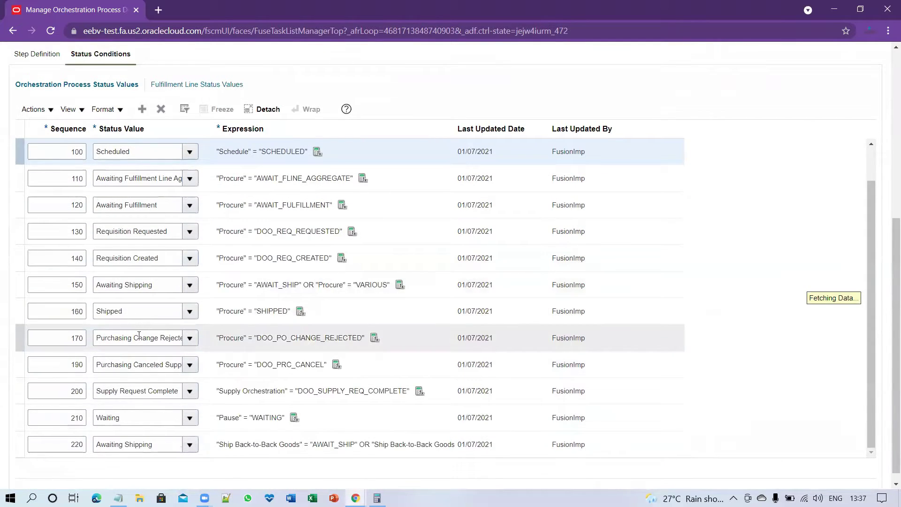
scroll(137, 342, down, 1)
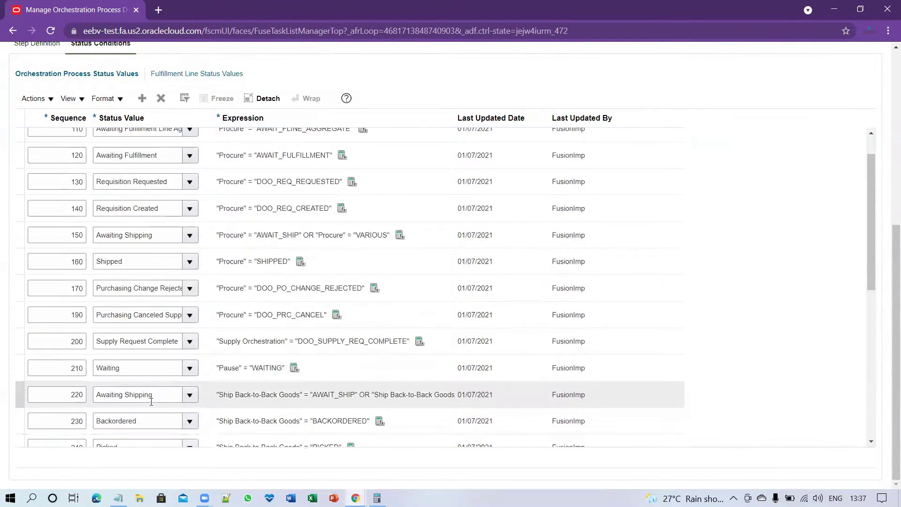
scroll(151, 404, down, 4)
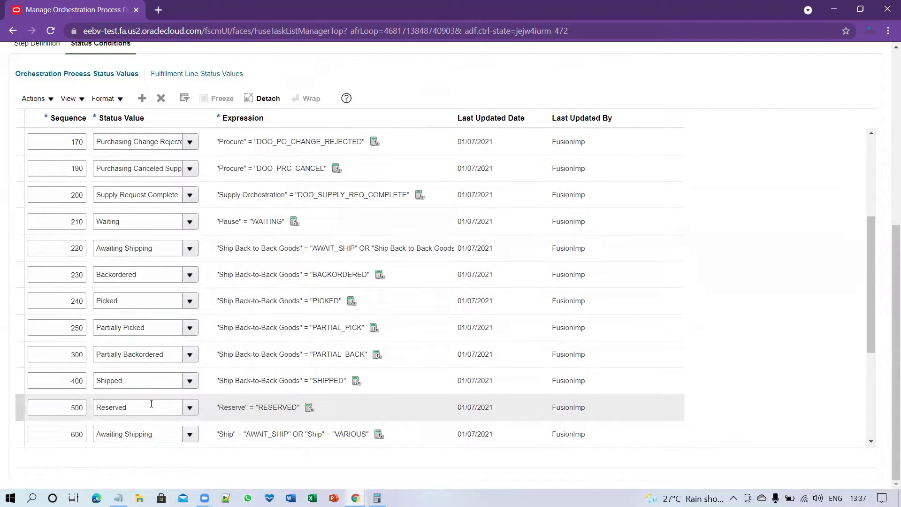
scroll(150, 405, down, 2)
scroll(148, 403, down, 2)
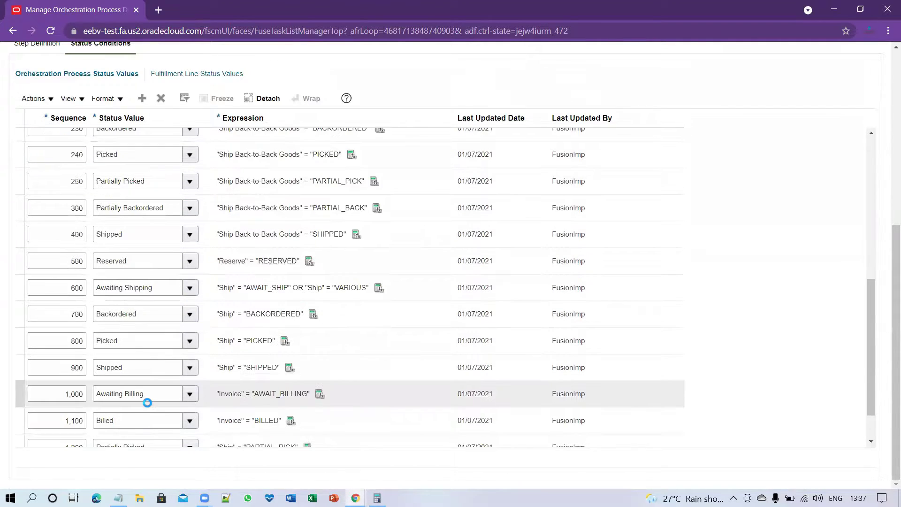
scroll(148, 403, down, 2)
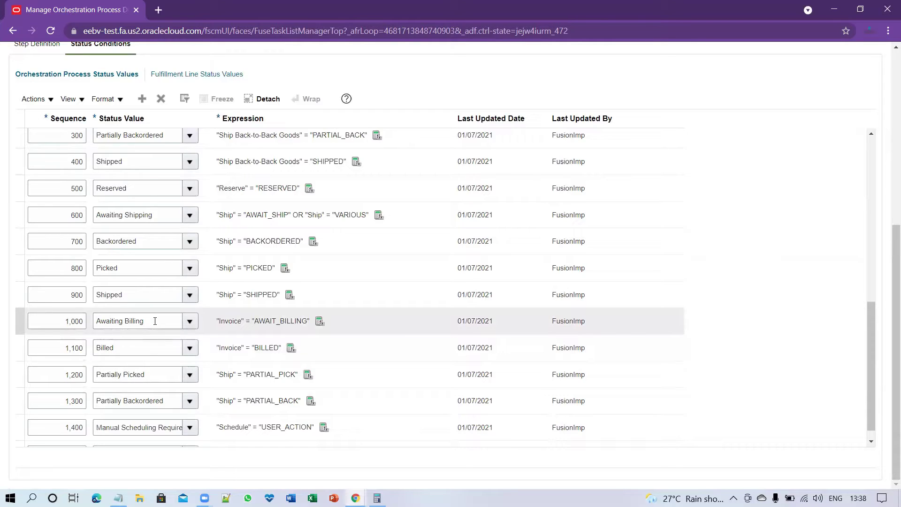
click(153, 321)
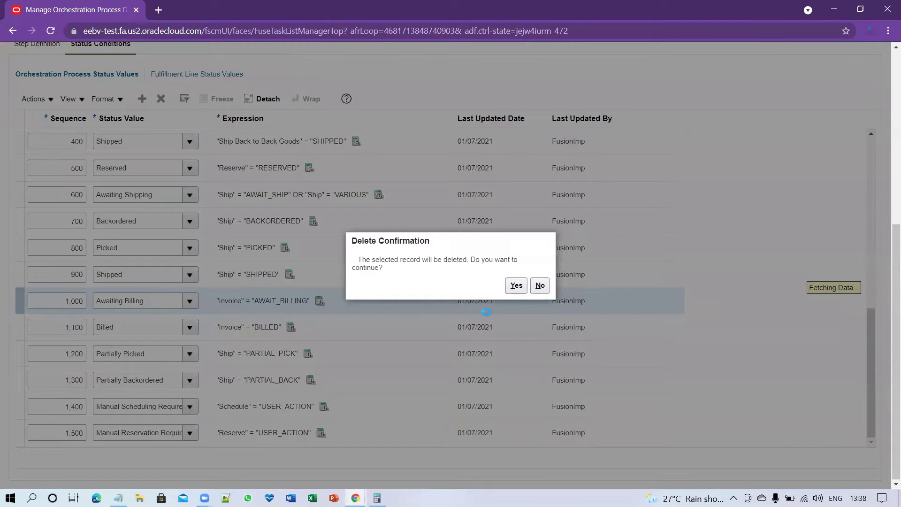
click(517, 285)
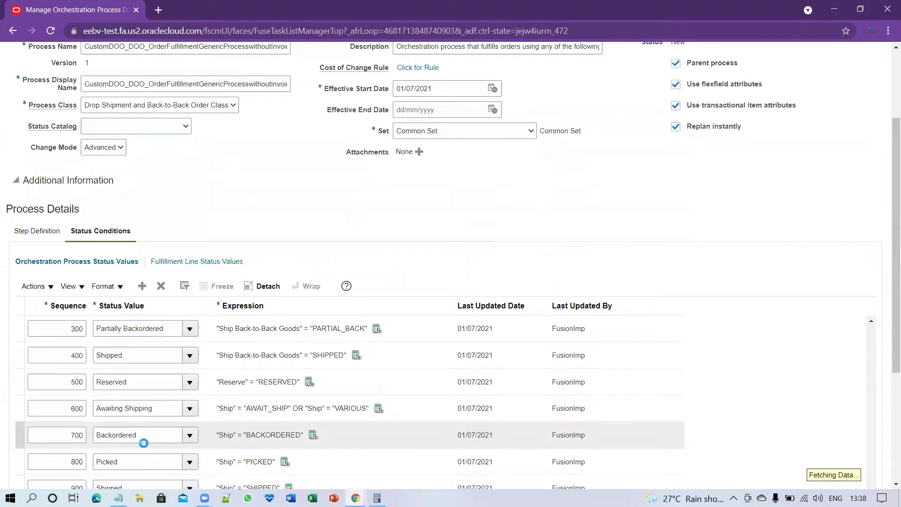
- Delete the Billed condition, sequence 1,100, from the orchestration process status values
scroll(141, 465, down, 2)
scroll(140, 446, down, 1)
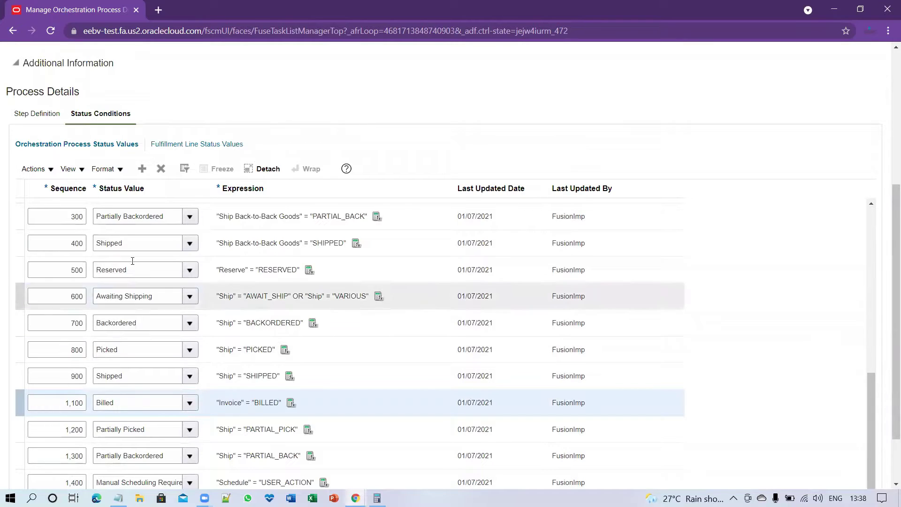
click(147, 177)
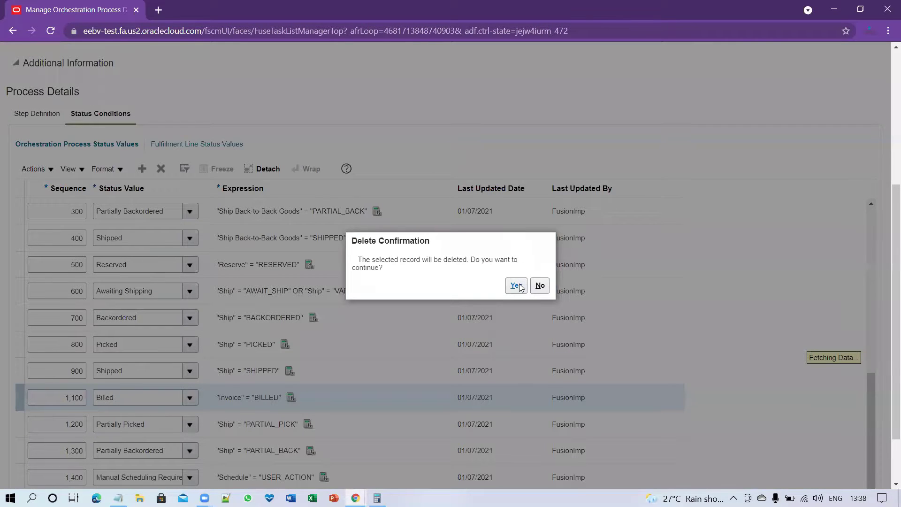
click(516, 285)
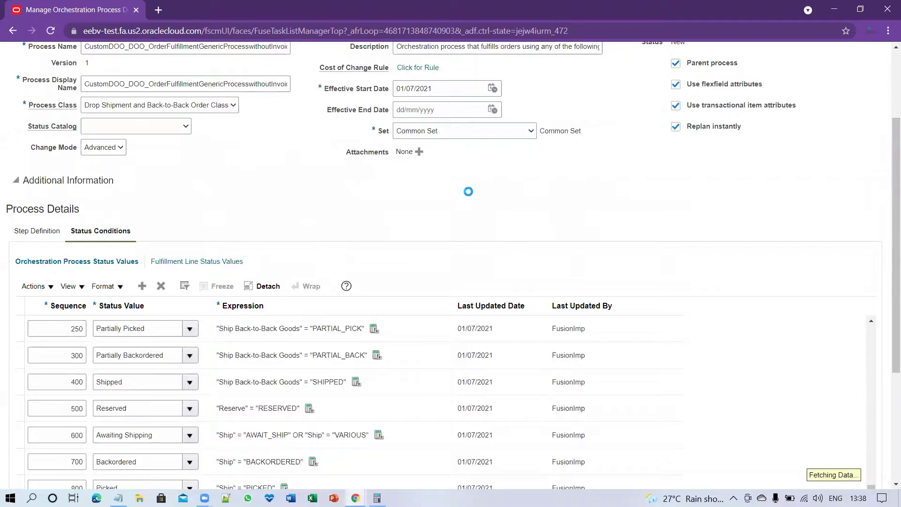
scroll(525, 196, down, 1)
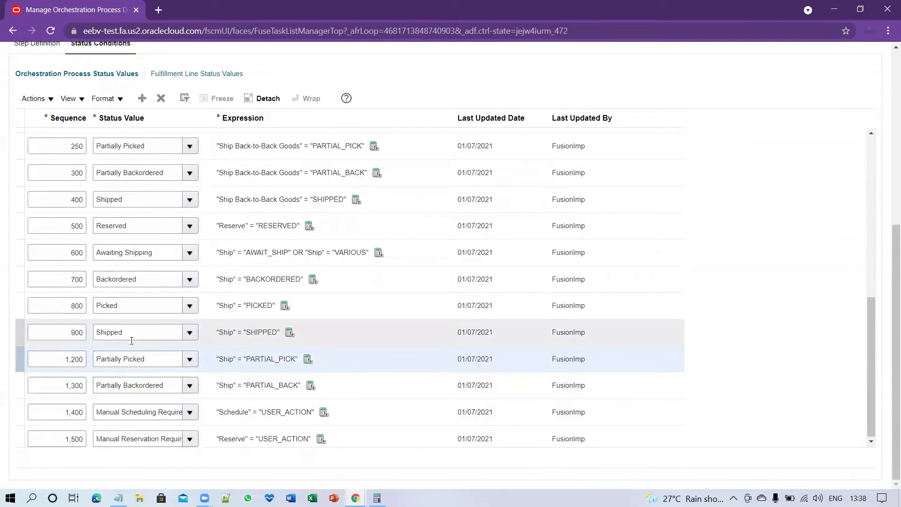
- Review the remaining orchestration process status values and save the process definition
scroll(139, 434, up, 5)
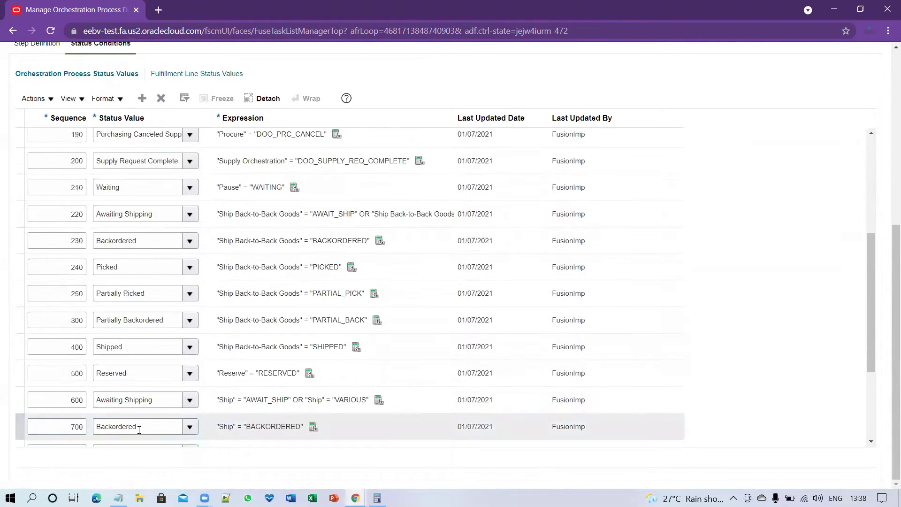
scroll(137, 427, up, 5)
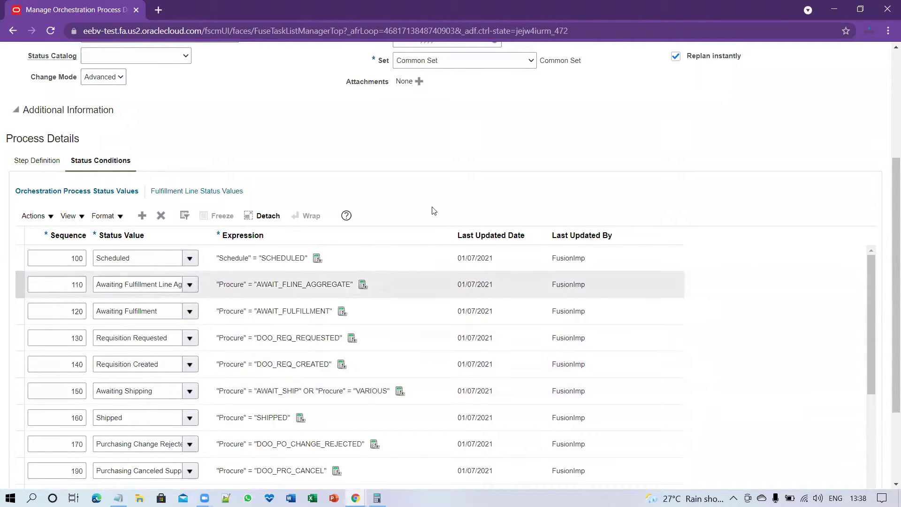
scroll(610, 202, up, 5)
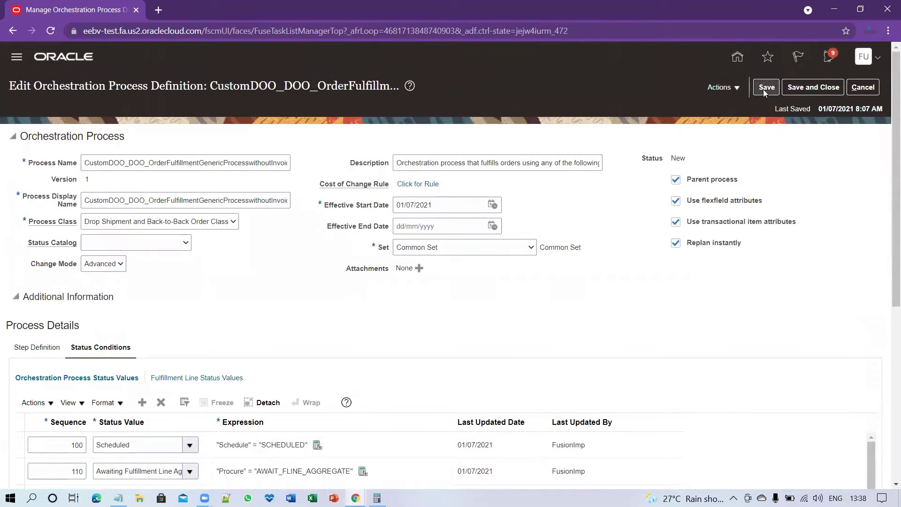
click(766, 87)
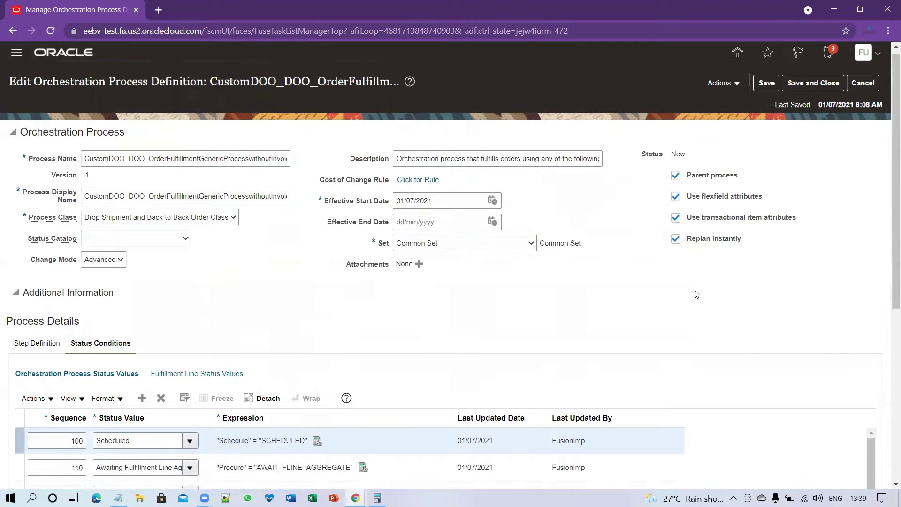
- Show the fulfillment line status values and validate the process definition, closing the validation results
scroll(697, 294, down, 1)
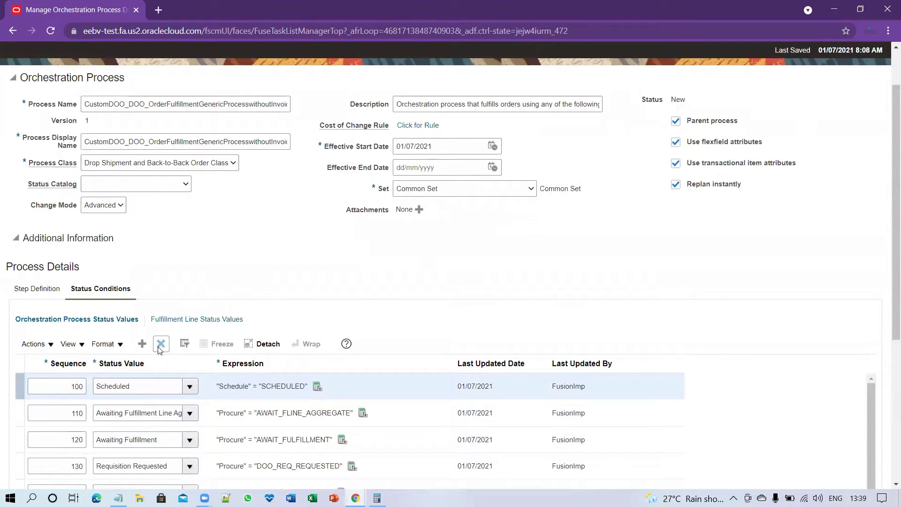
click(182, 320)
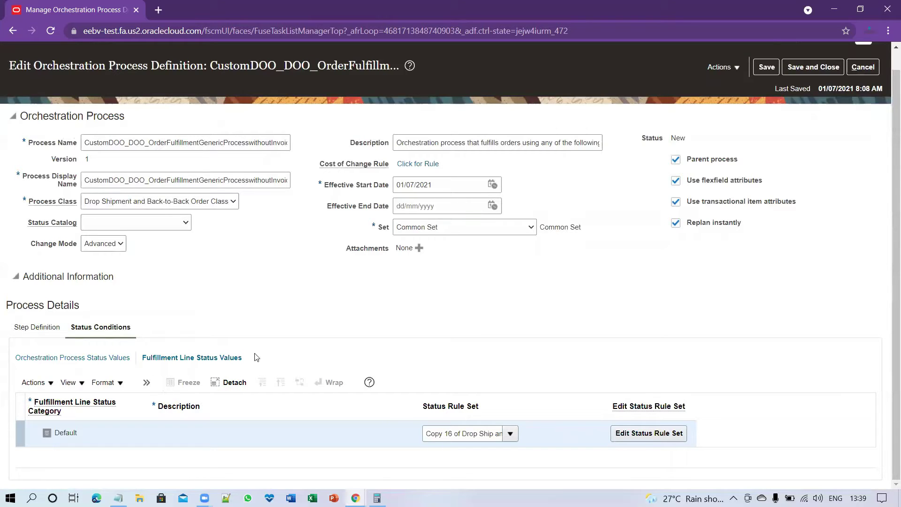
click(735, 68)
click(728, 89)
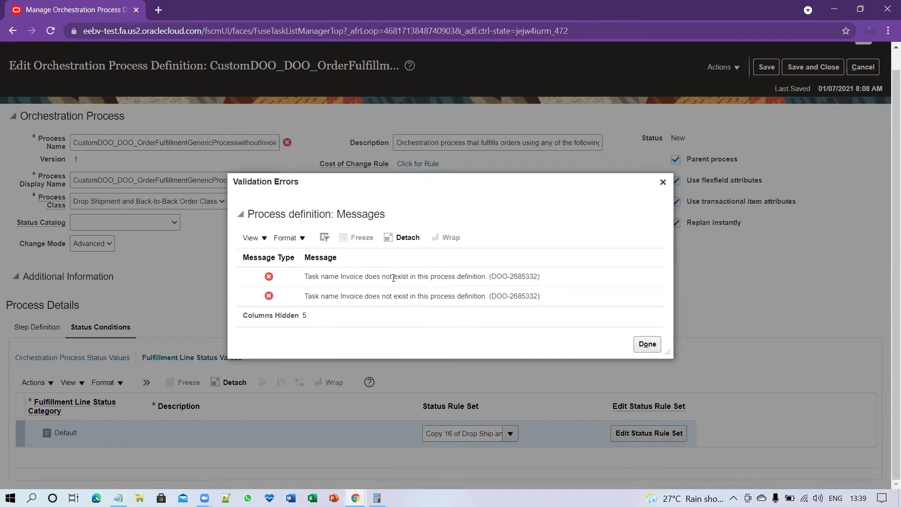
click(663, 182)
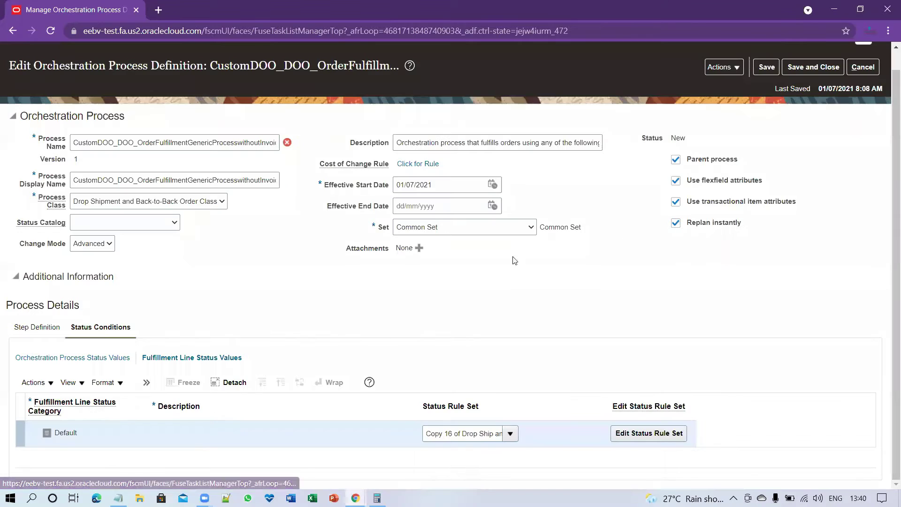
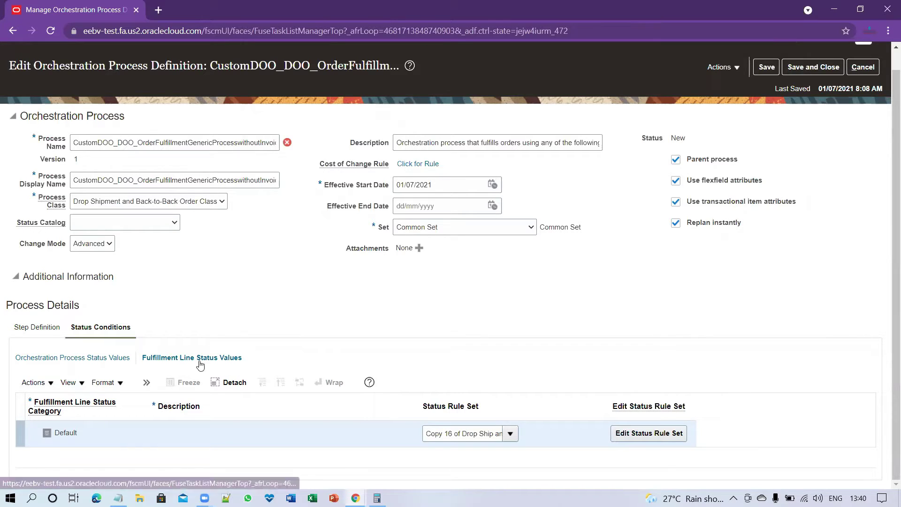
- Open the Default category's status rule set for editing, saving pending changes, and delete its Awaiting Billing condition, sequence 1,600
click(648, 434)
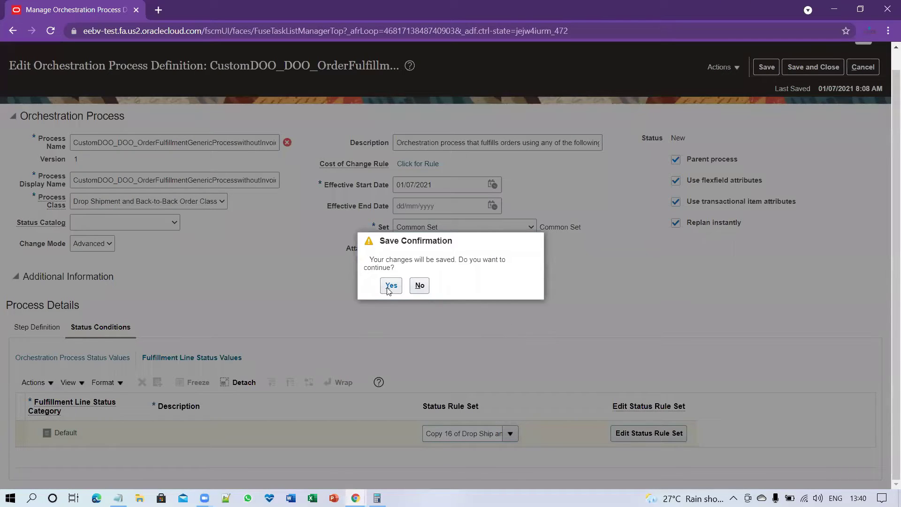
click(391, 286)
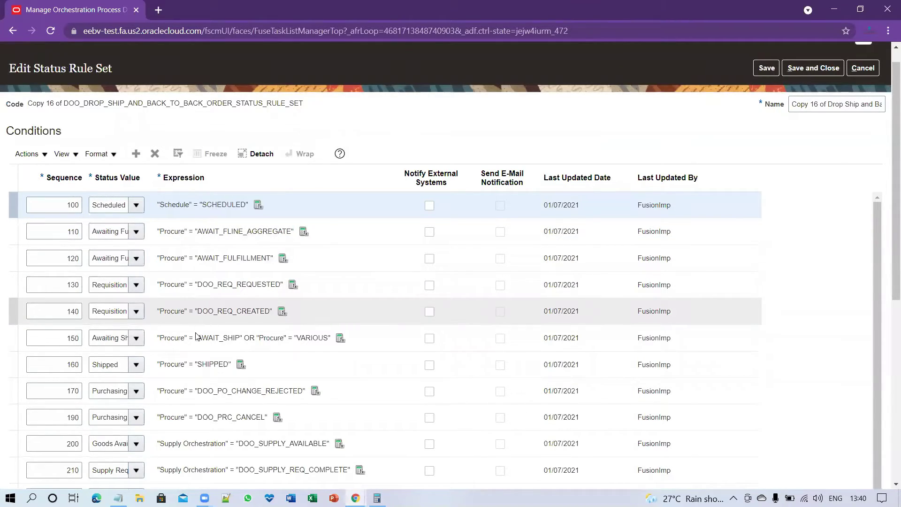
scroll(198, 337, down, 1)
scroll(123, 341, down, 3)
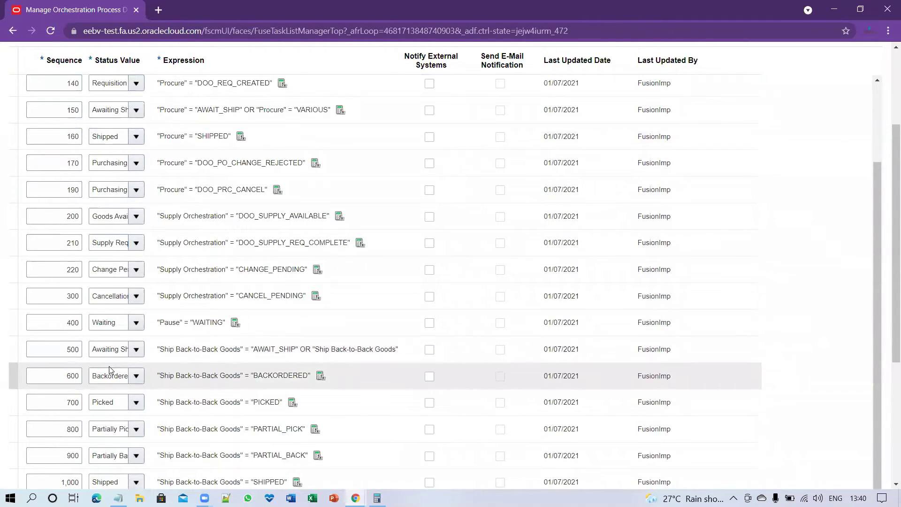
scroll(110, 374, down, 3)
scroll(109, 395, down, 1)
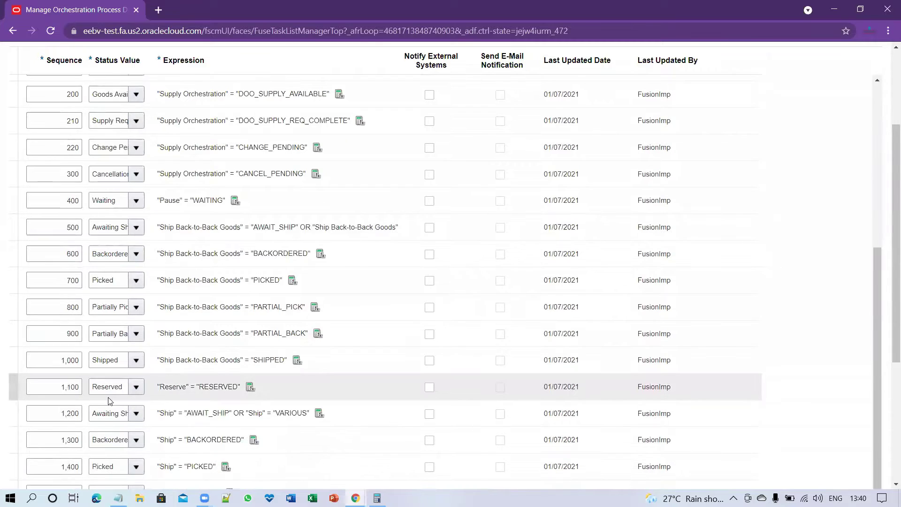
scroll(108, 402, down, 3)
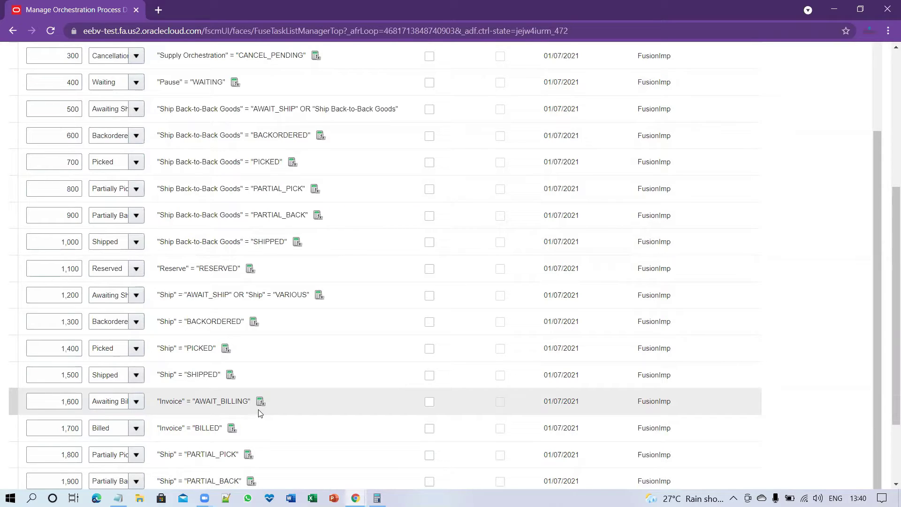
click(153, 400)
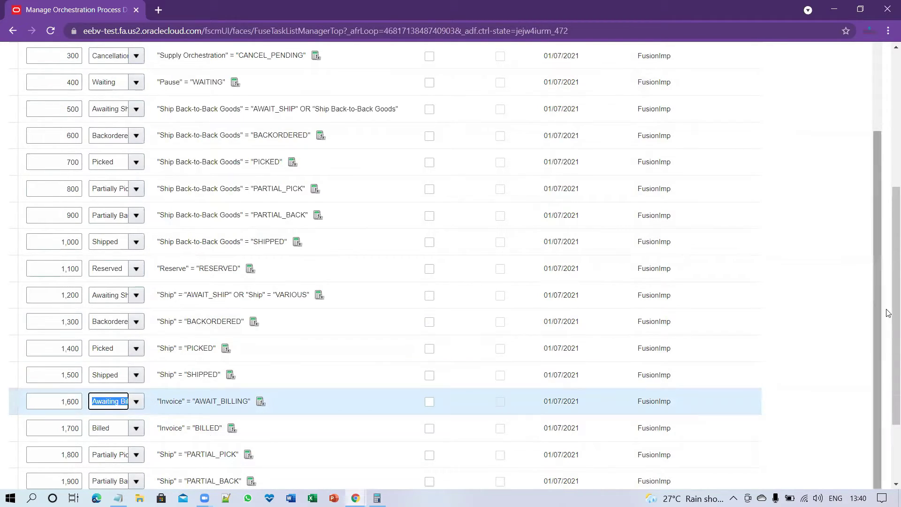
scroll(889, 309, up, 10)
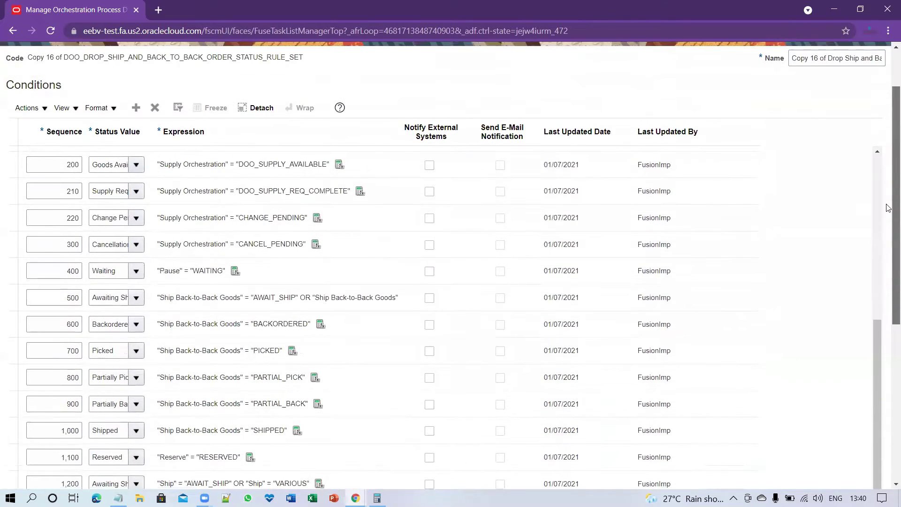
click(155, 109)
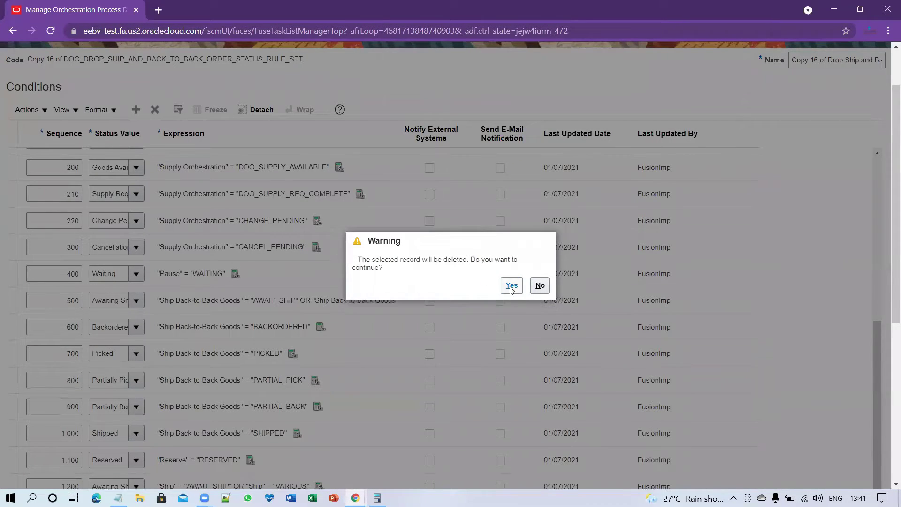
click(512, 288)
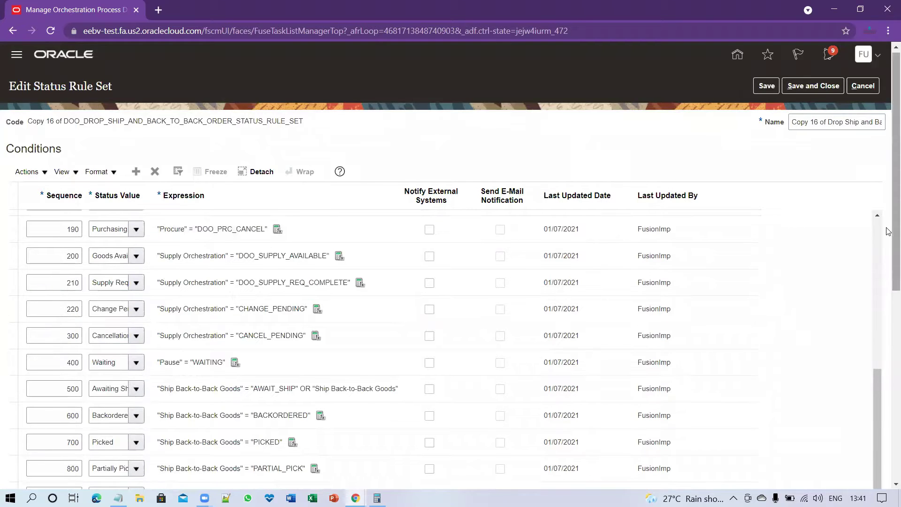
- Delete the Billed condition, sequence 1,700, from the status rule set, then save and close the rule set
drag(889, 251, 889, 411)
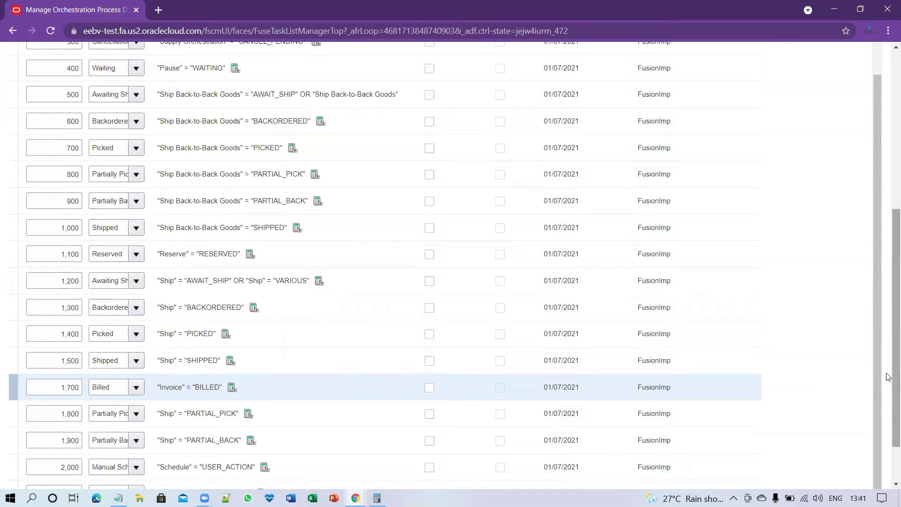
scroll(887, 375, up, 10)
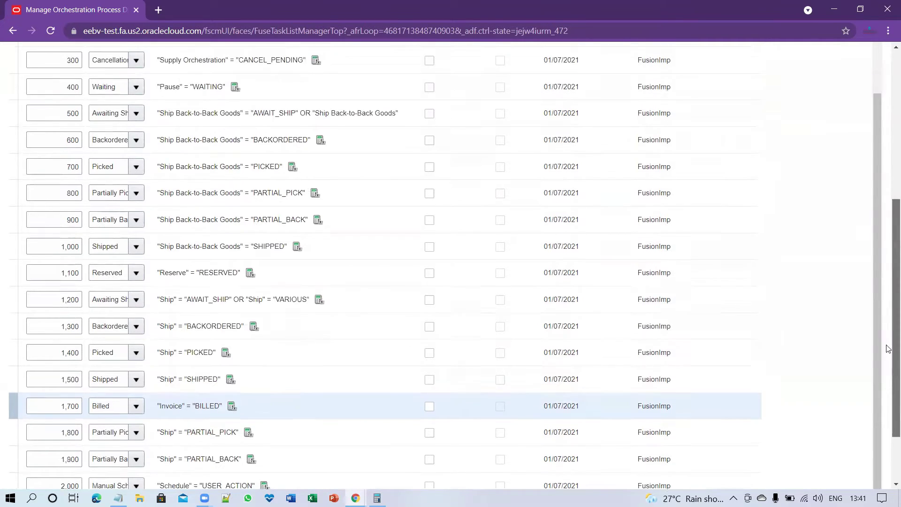
click(152, 169)
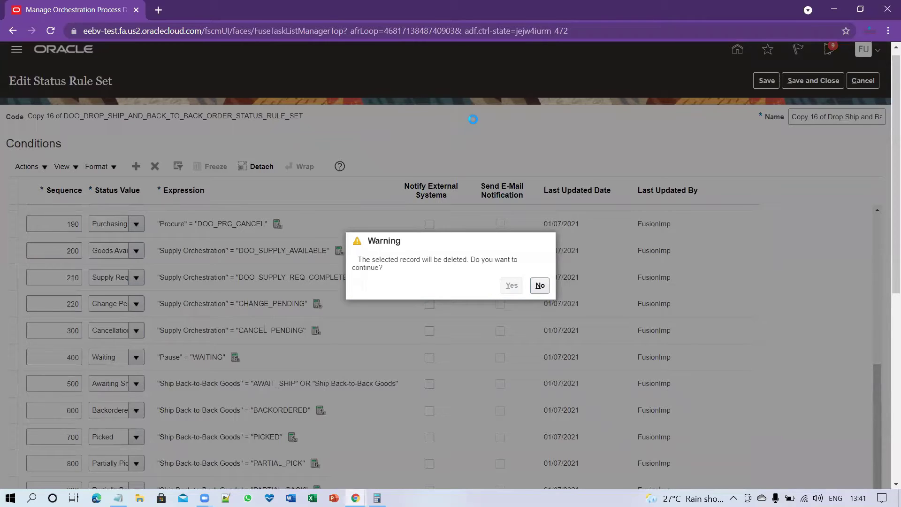
key(Return)
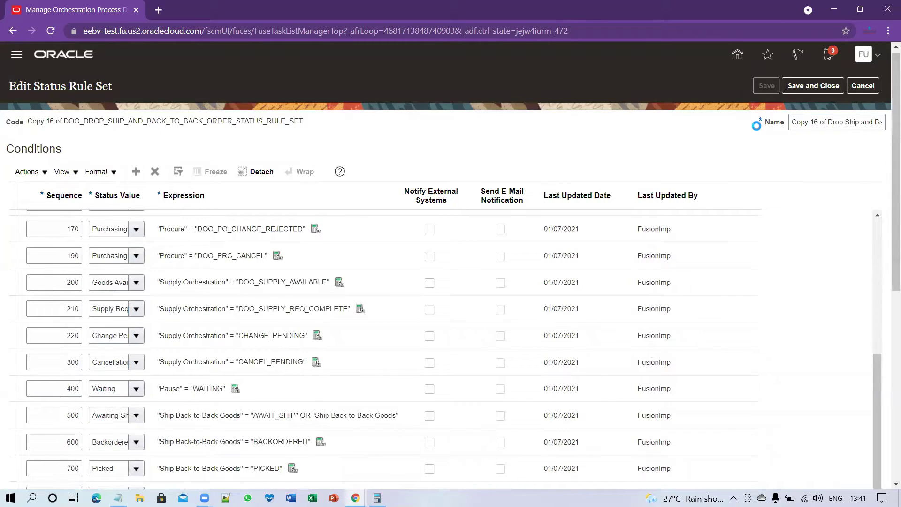
click(801, 86)
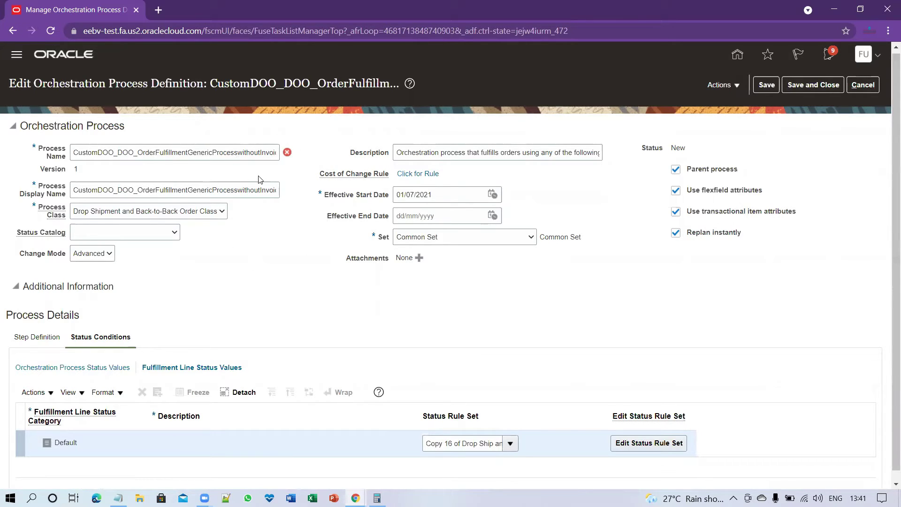
- Validate the orchestration process definition and dismiss the validation message
click(731, 85)
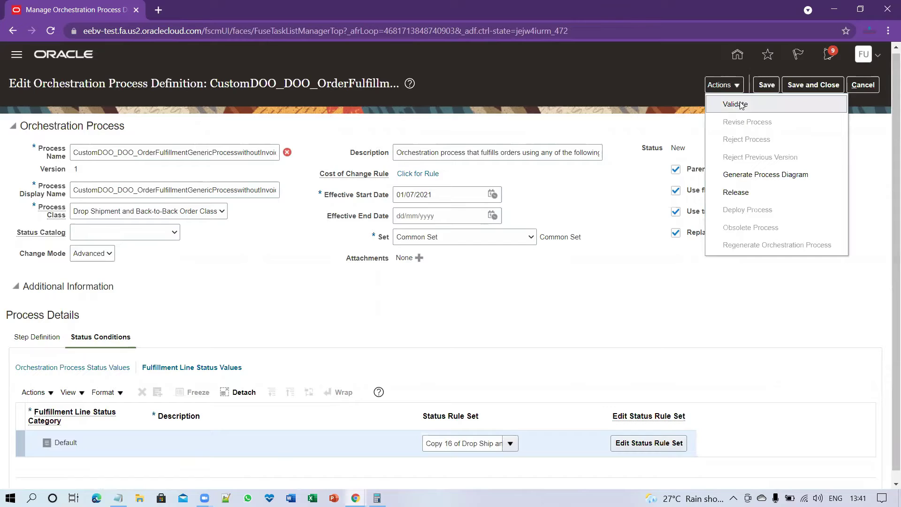
click(736, 103)
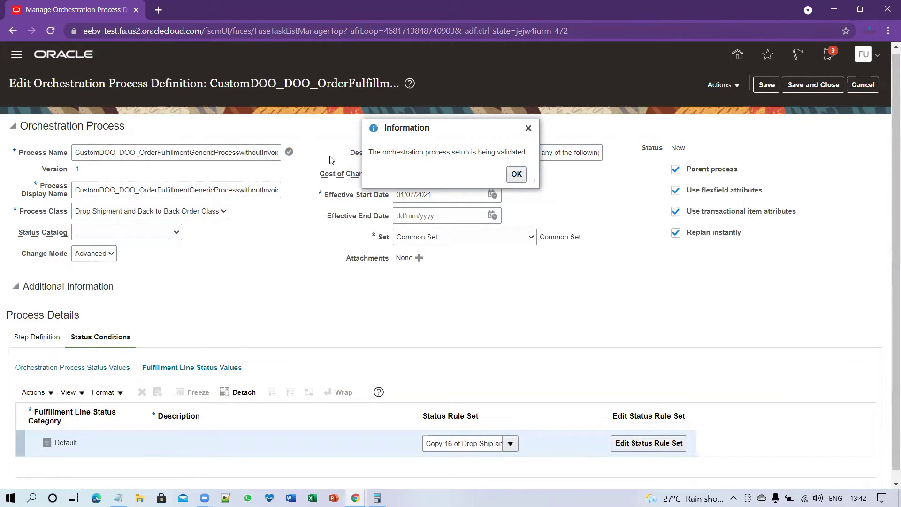
click(517, 178)
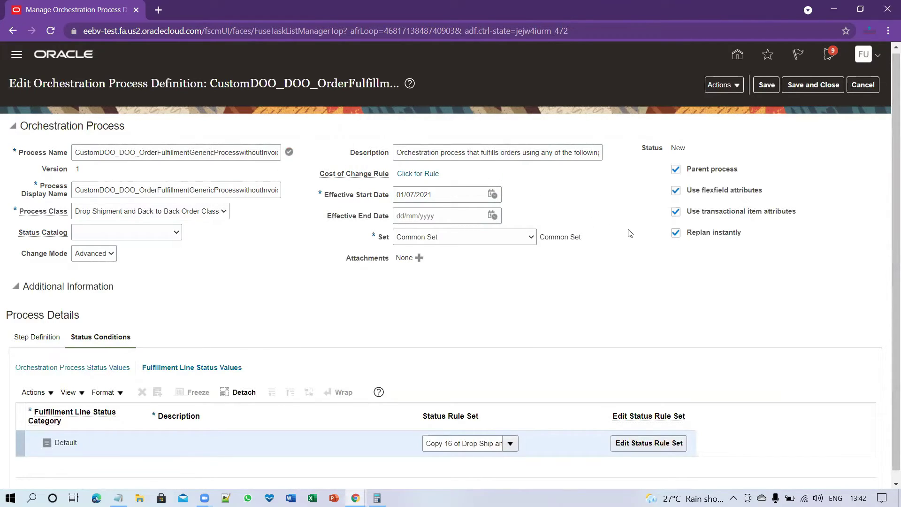
- Release the orchestration process without downloading the generated process, and dismiss the release message
click(738, 86)
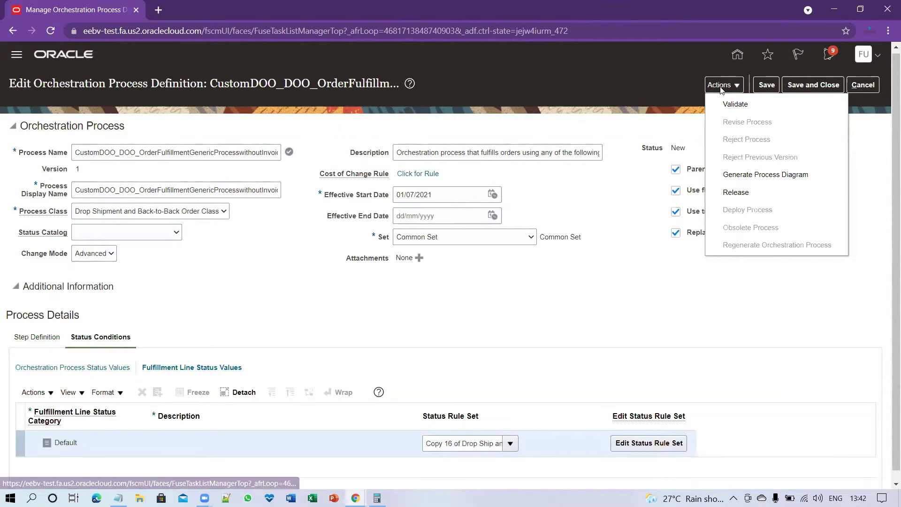
click(745, 197)
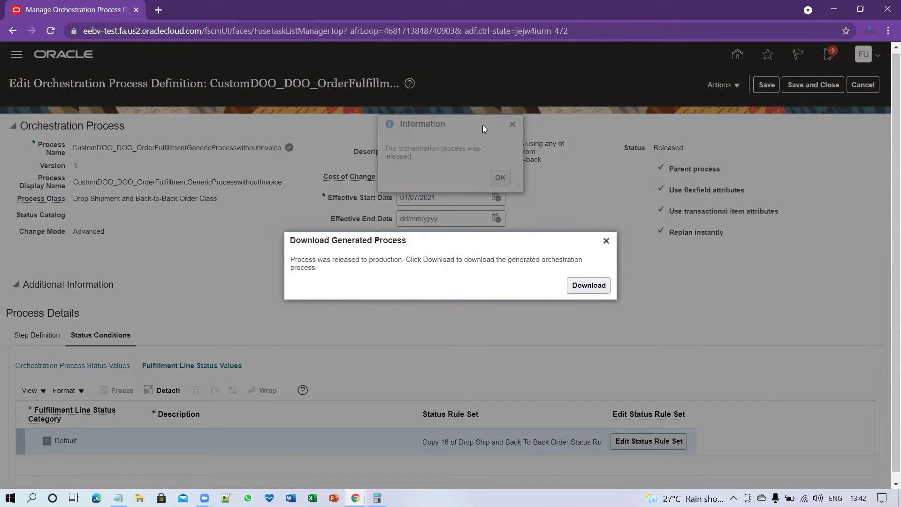
click(607, 241)
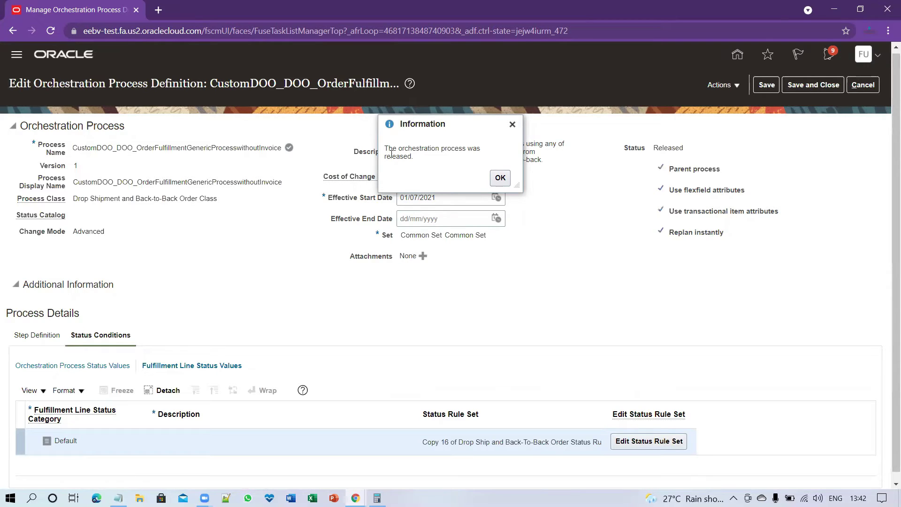
click(502, 178)
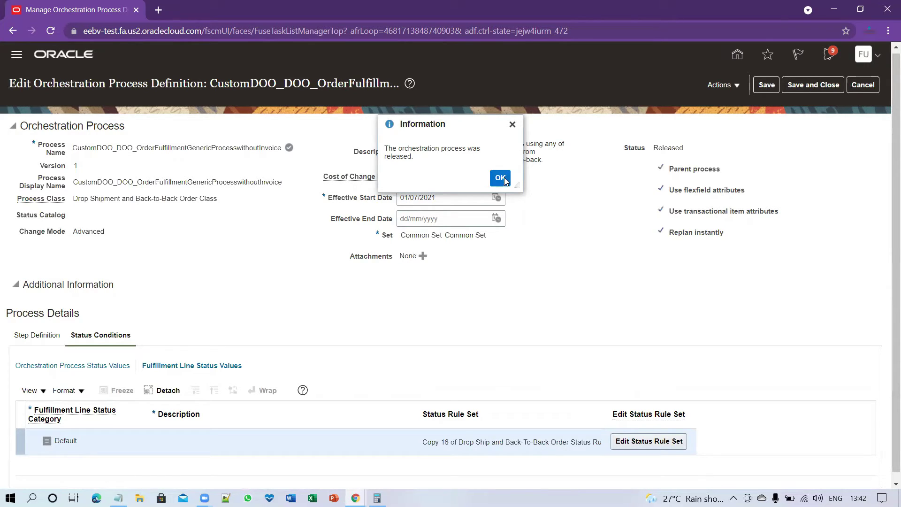
- Deploy the released orchestration process to the prefilled target host and port, supplying the account user name and password, and acknowledge the confirmation
click(733, 86)
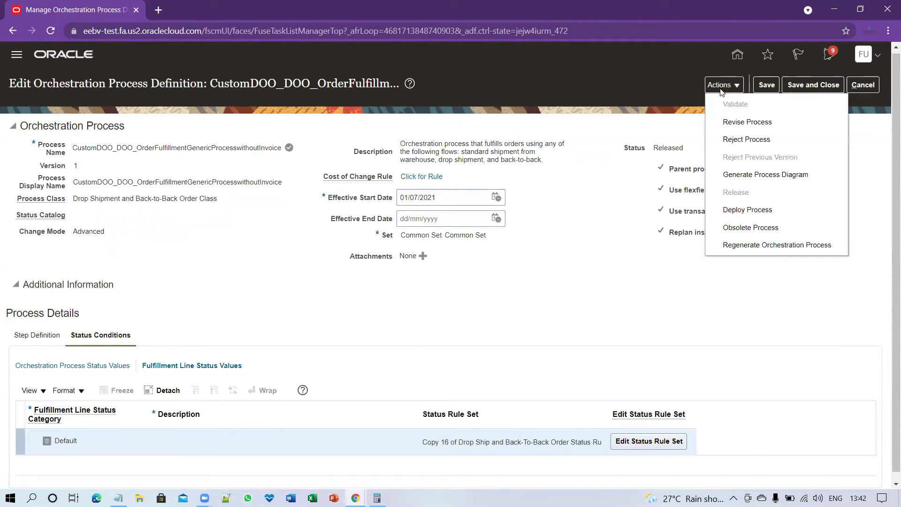
click(743, 211)
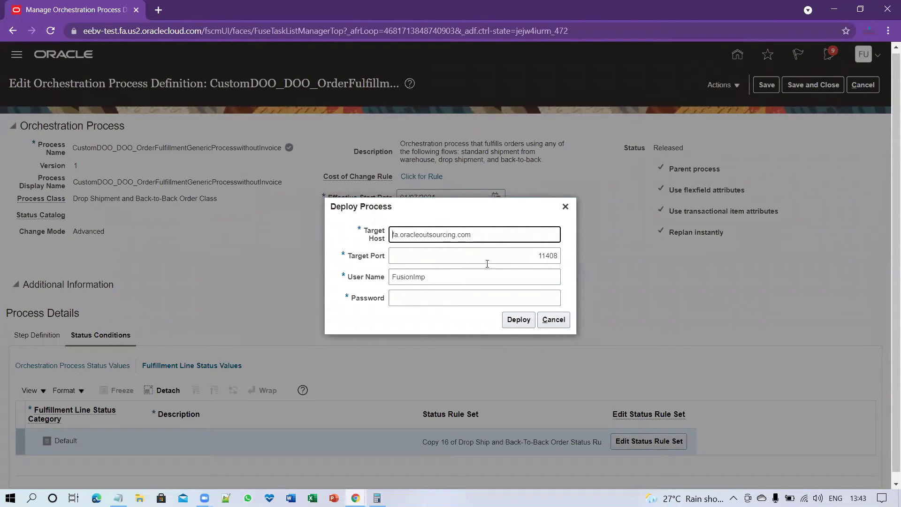
click(483, 277)
click(475, 303)
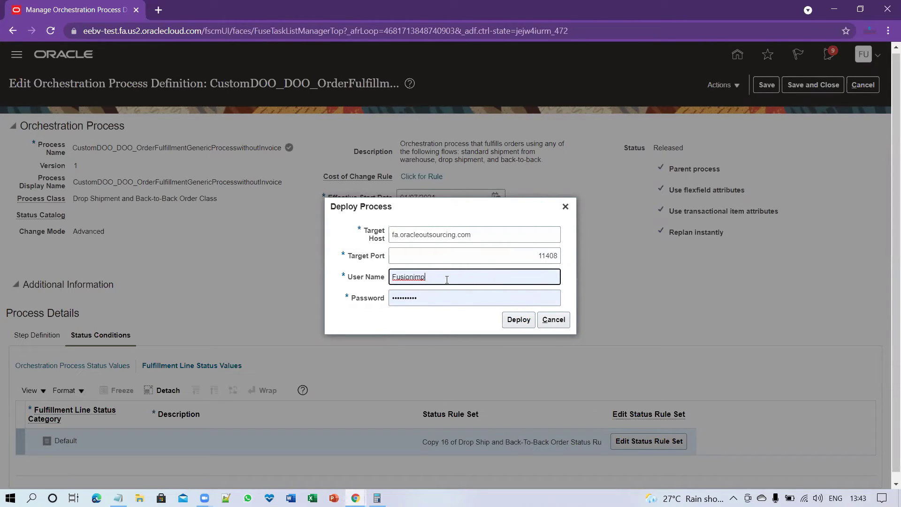
click(512, 320)
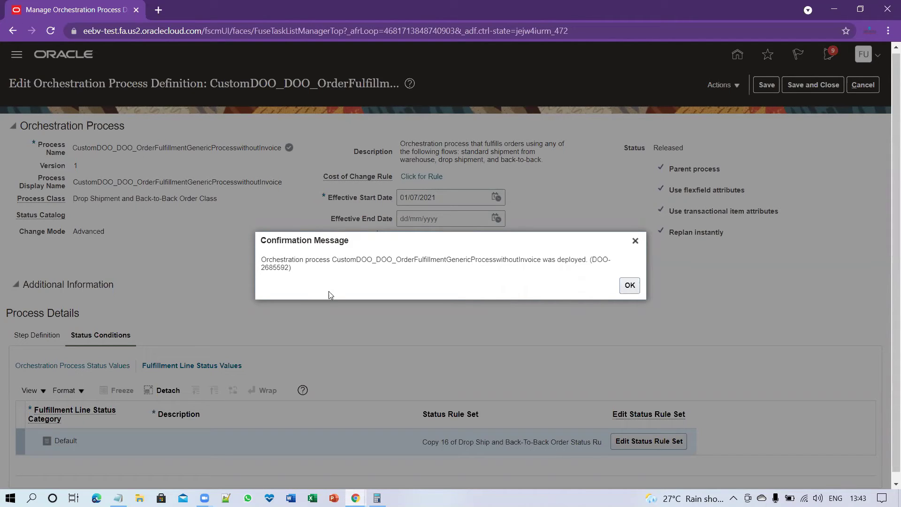
click(629, 285)
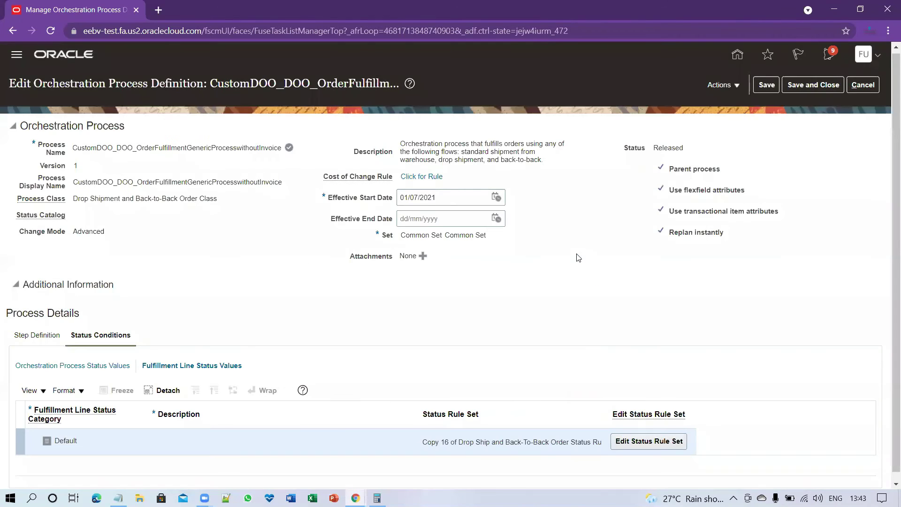